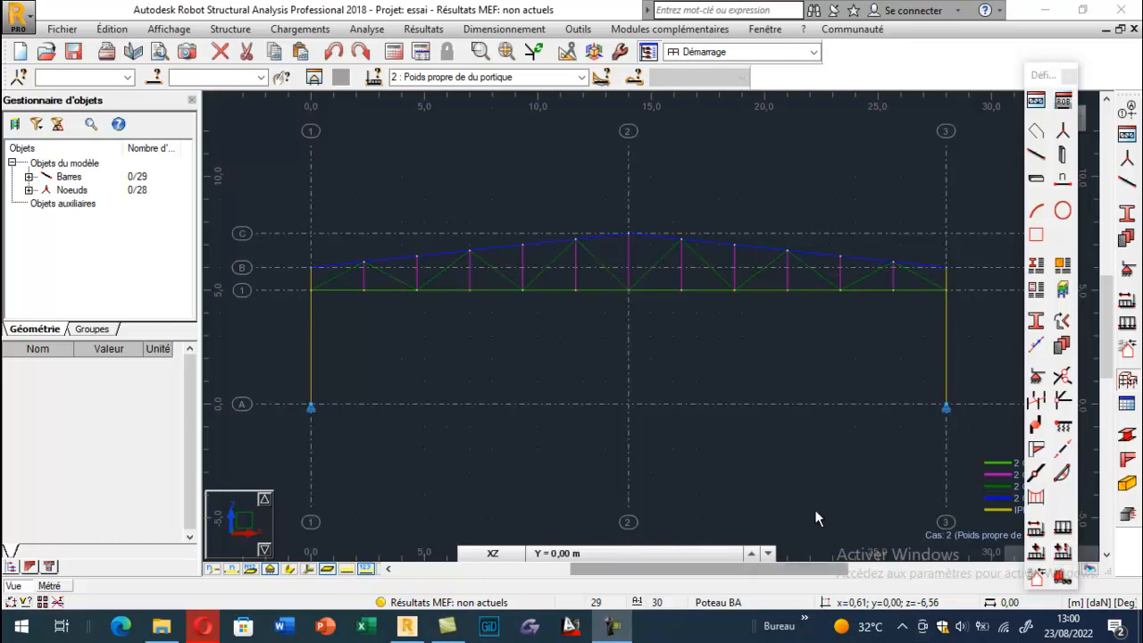
- Display the bar releases (Relâchements) on the frame and inspect them at the truss-to-column joints on axis 1
right_click(432, 184)
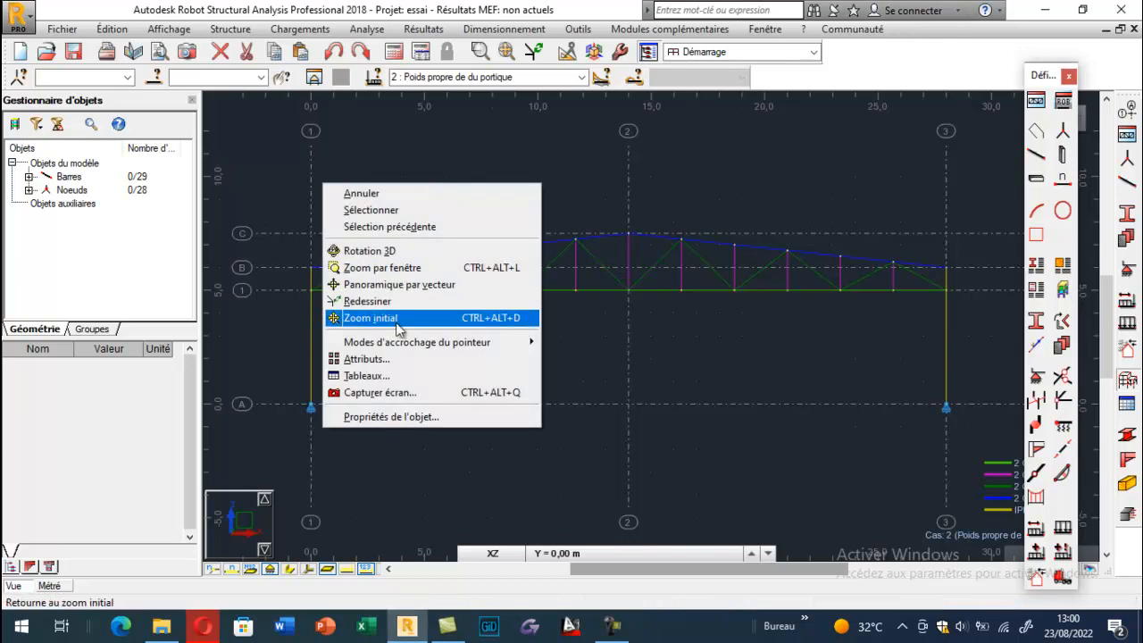
click(390, 361)
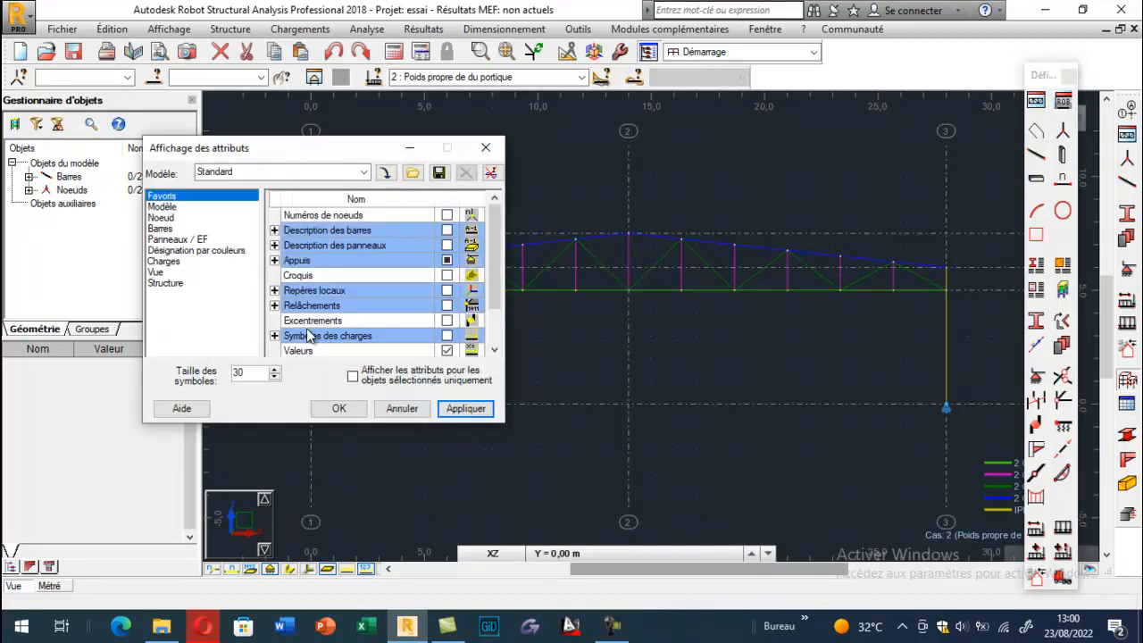
click(447, 306)
click(465, 408)
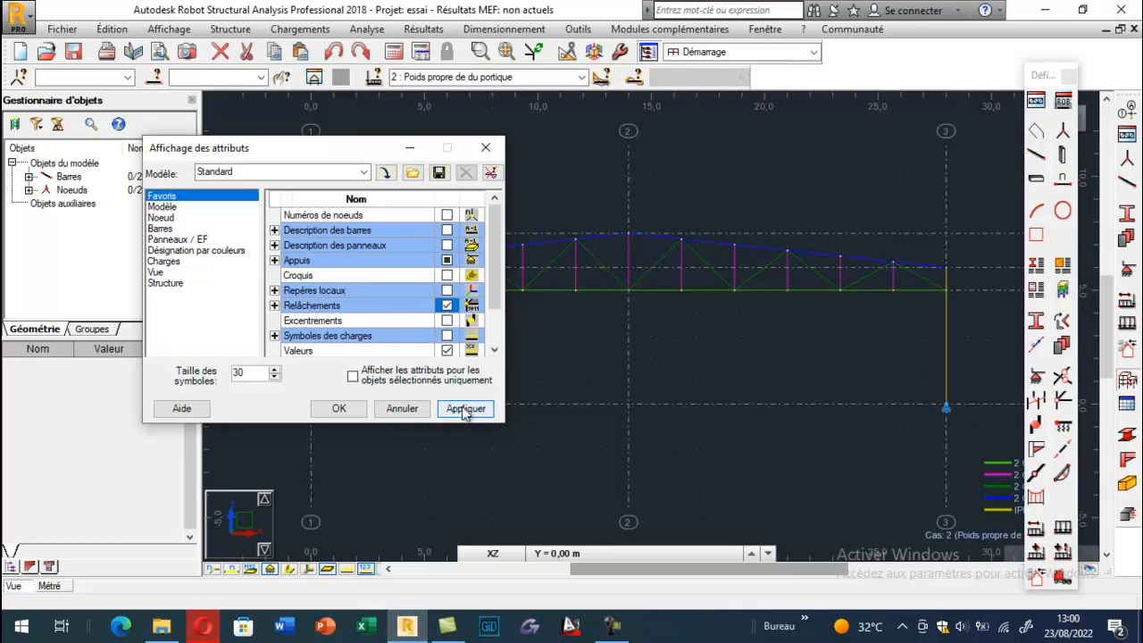
click(341, 408)
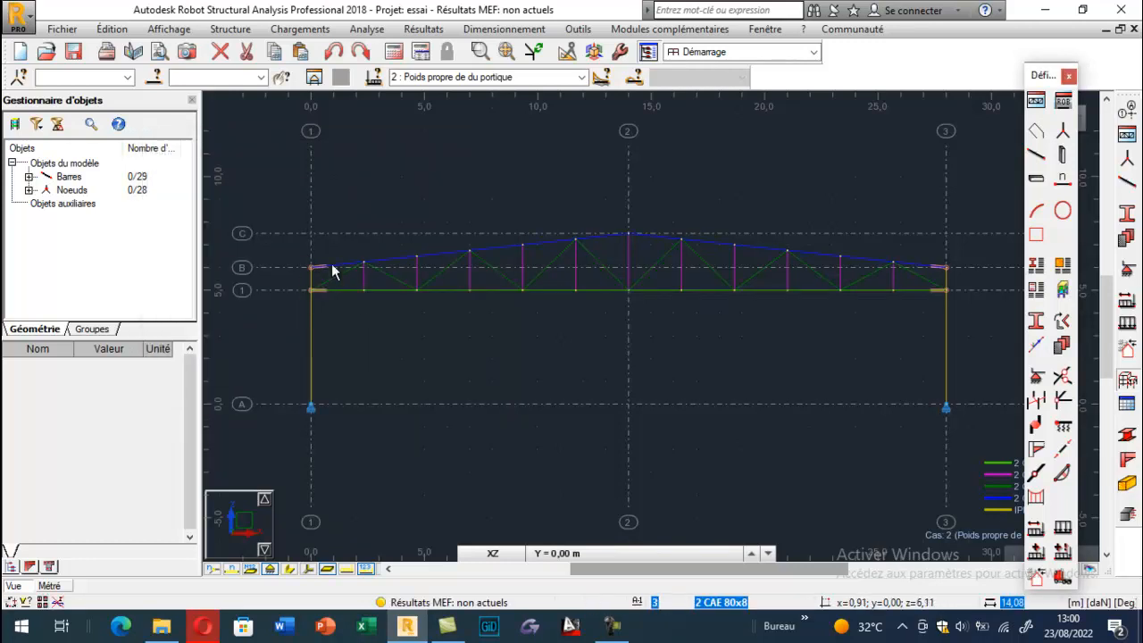
scroll(315, 282, up, 3)
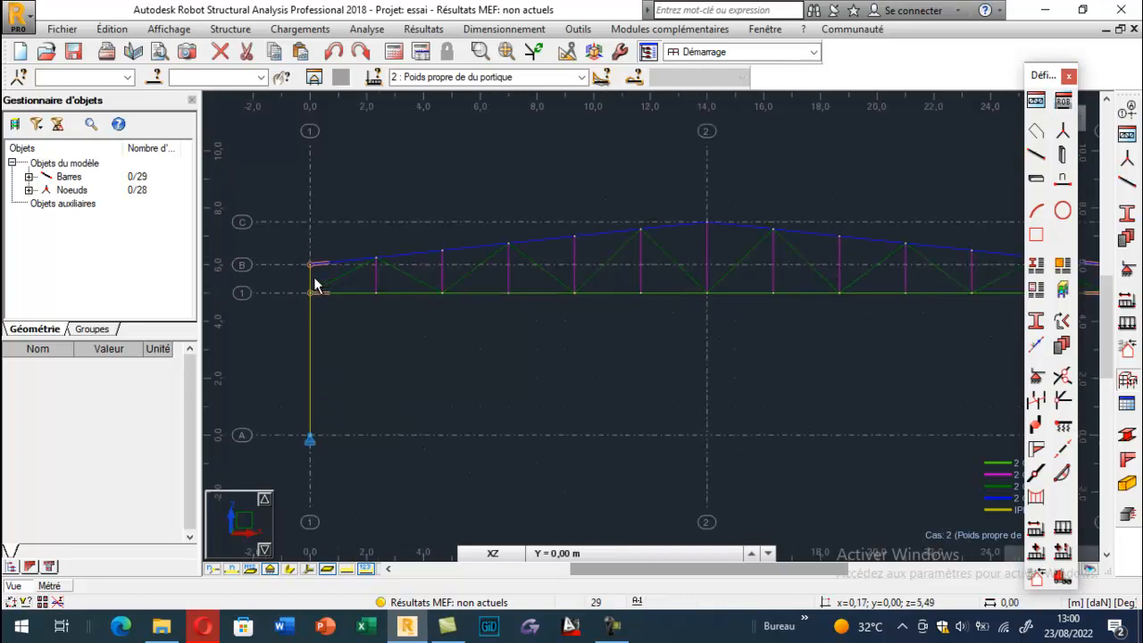
scroll(303, 256, up, 2)
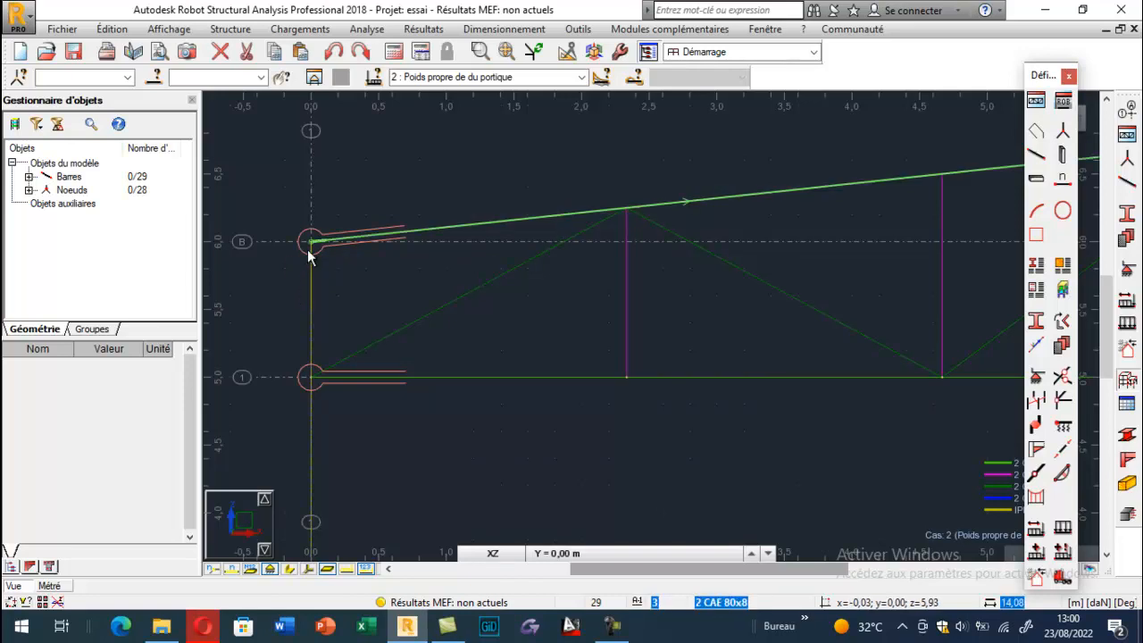
scroll(394, 288, down, 6)
scroll(408, 376, down, 3)
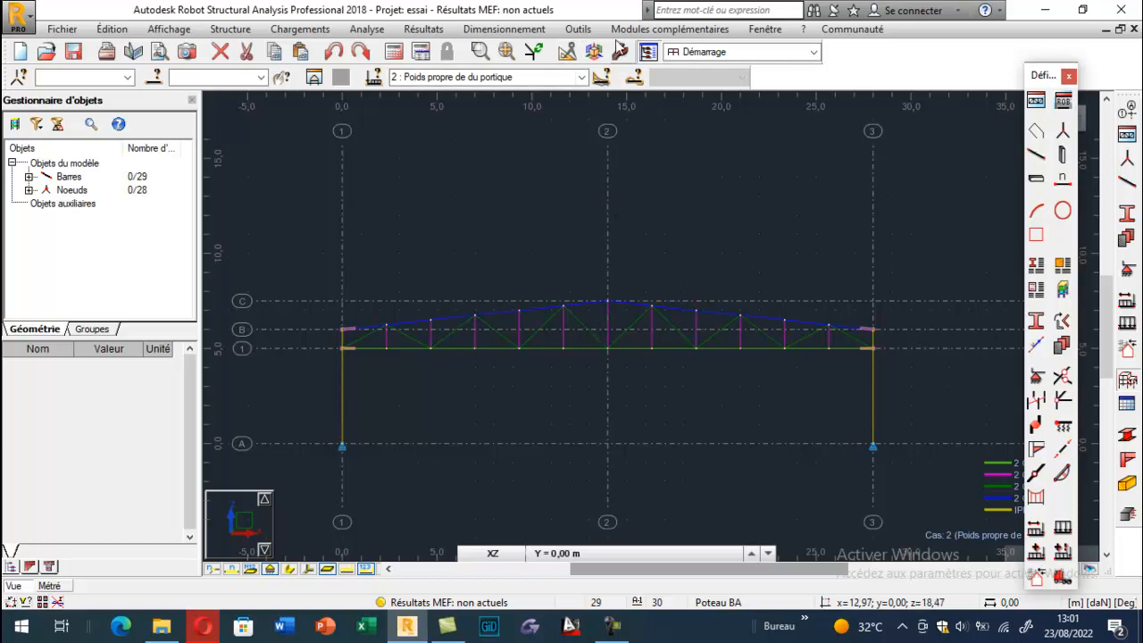
- Switch the workspace from Démarrage to the steel and aluminium design layout (Dimensionnement acier/aluminium)
click(814, 52)
click(759, 176)
click(767, 111)
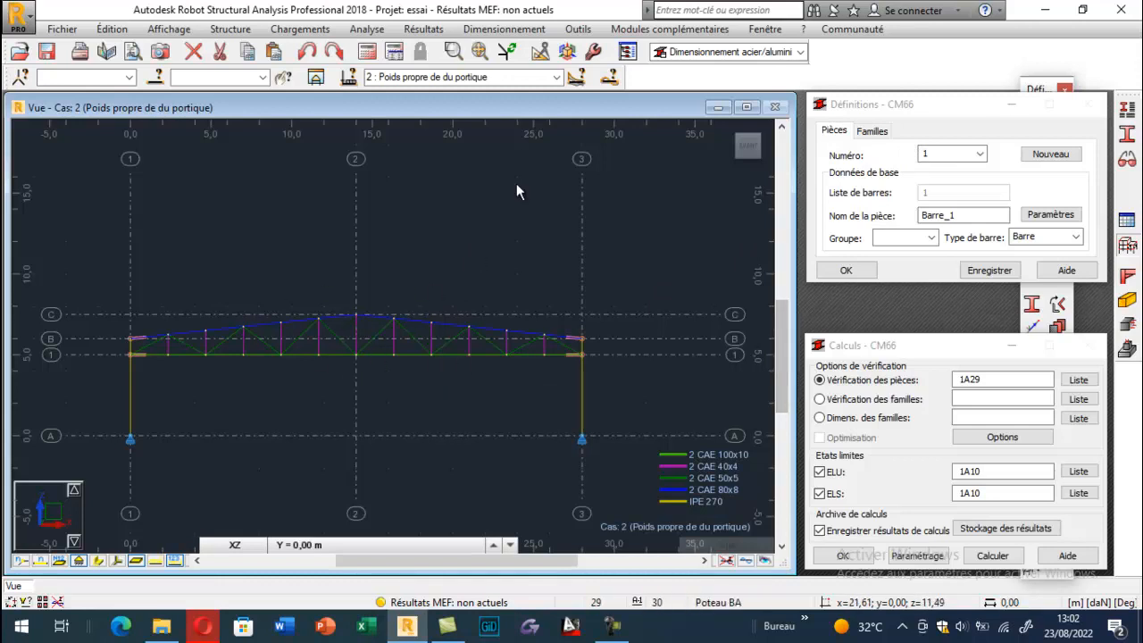
click(576, 30)
click(605, 291)
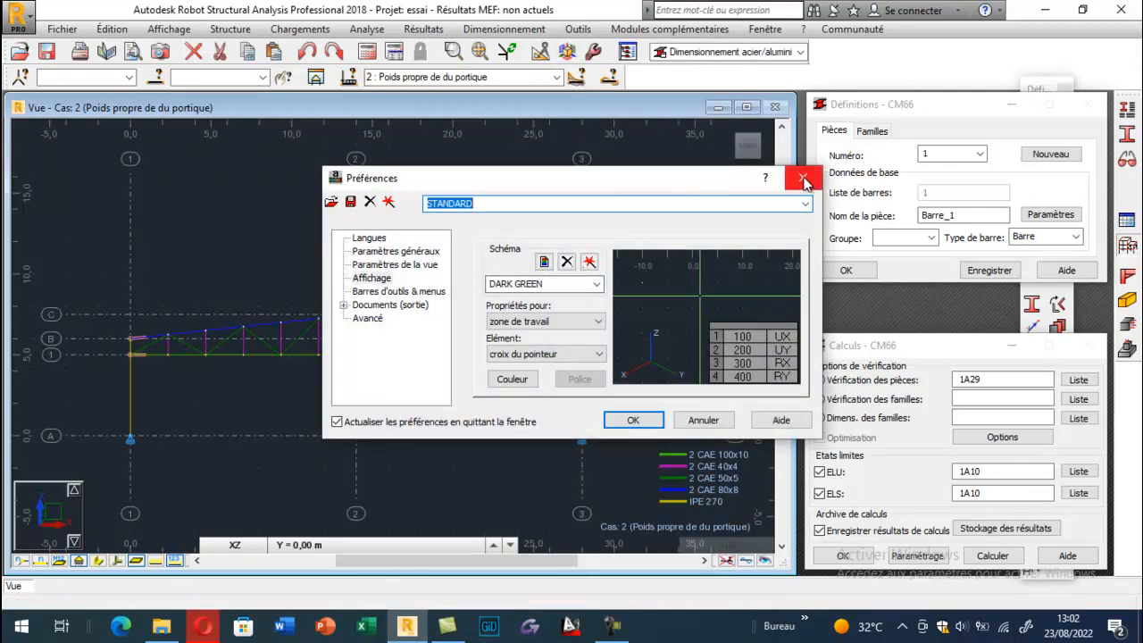
click(802, 179)
- In the job preferences, set the steel and aluminium structures design code to NF EN 1993-1:2005/NA:2007/AC:2009
click(577, 29)
click(576, 304)
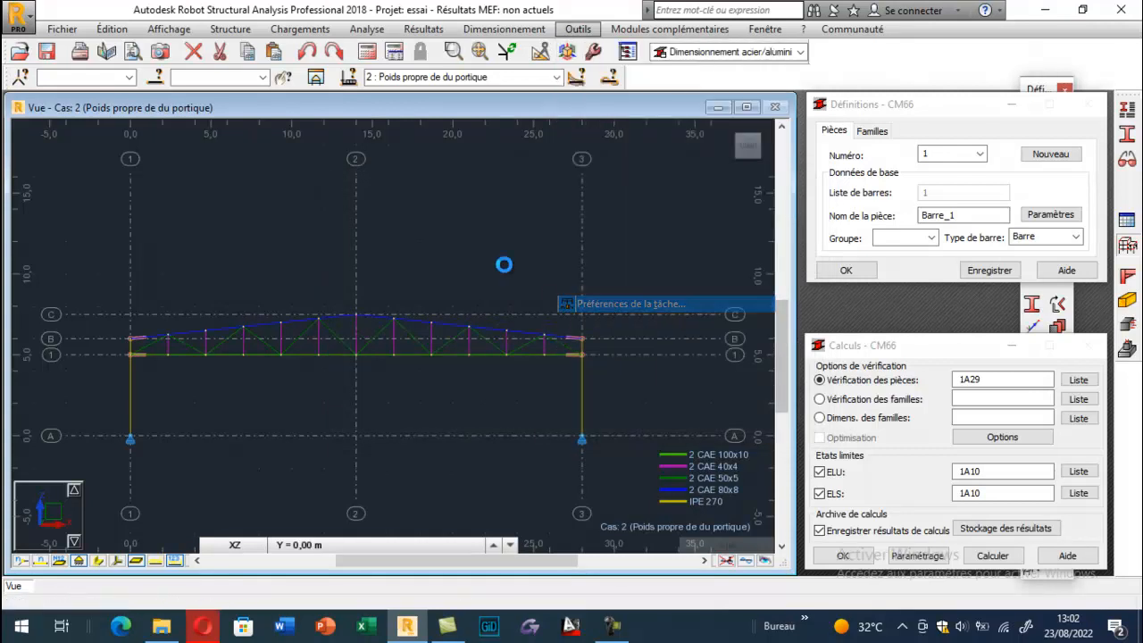
click(347, 320)
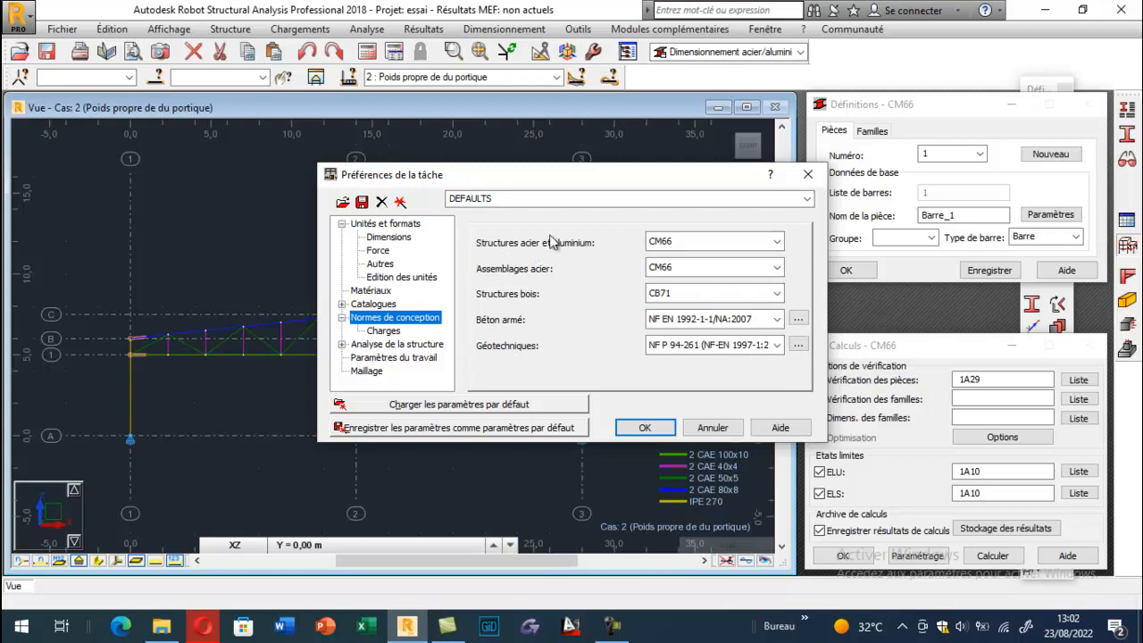
click(682, 242)
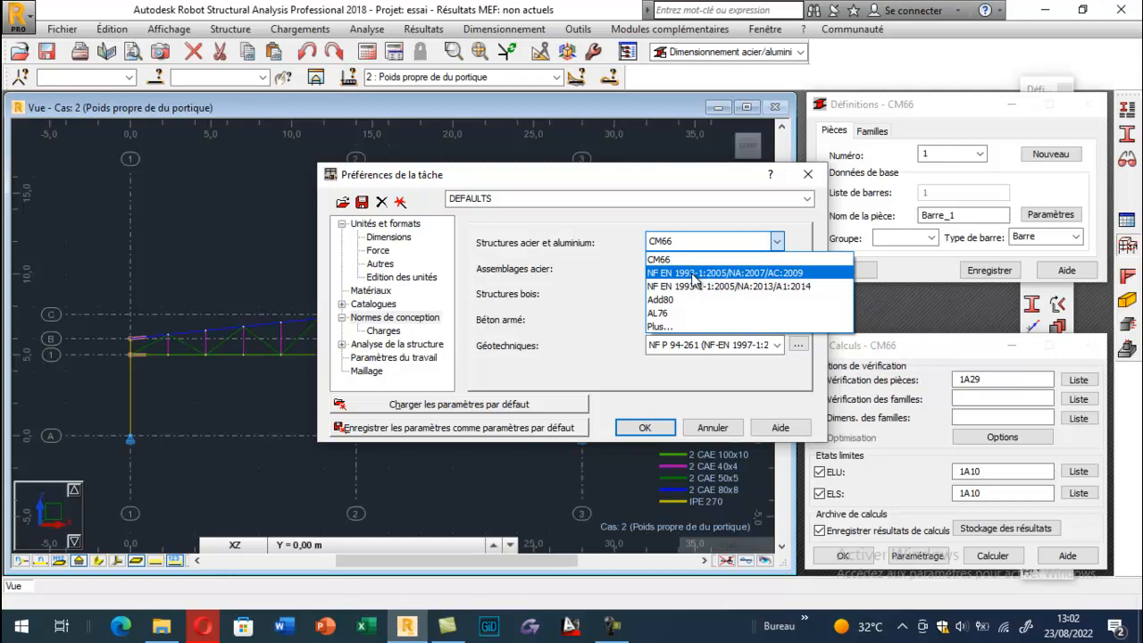
click(694, 273)
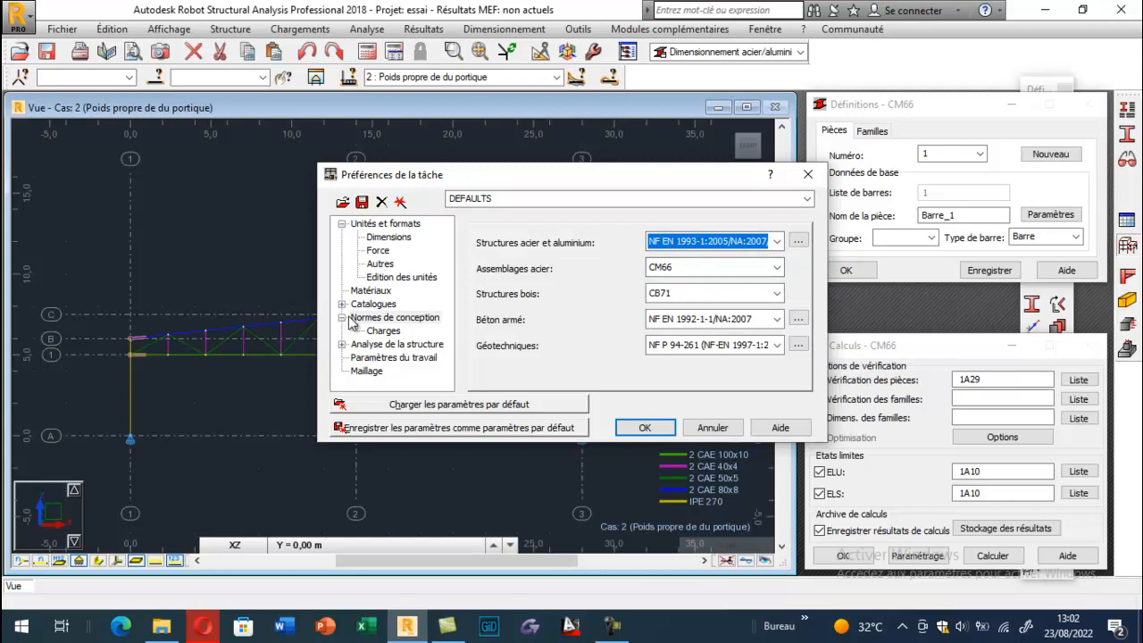
- Set the load combination code (Pondérations) to NF EN 1990/NA Décembre 2011 H<1000m and apply the job preferences
click(383, 330)
click(714, 251)
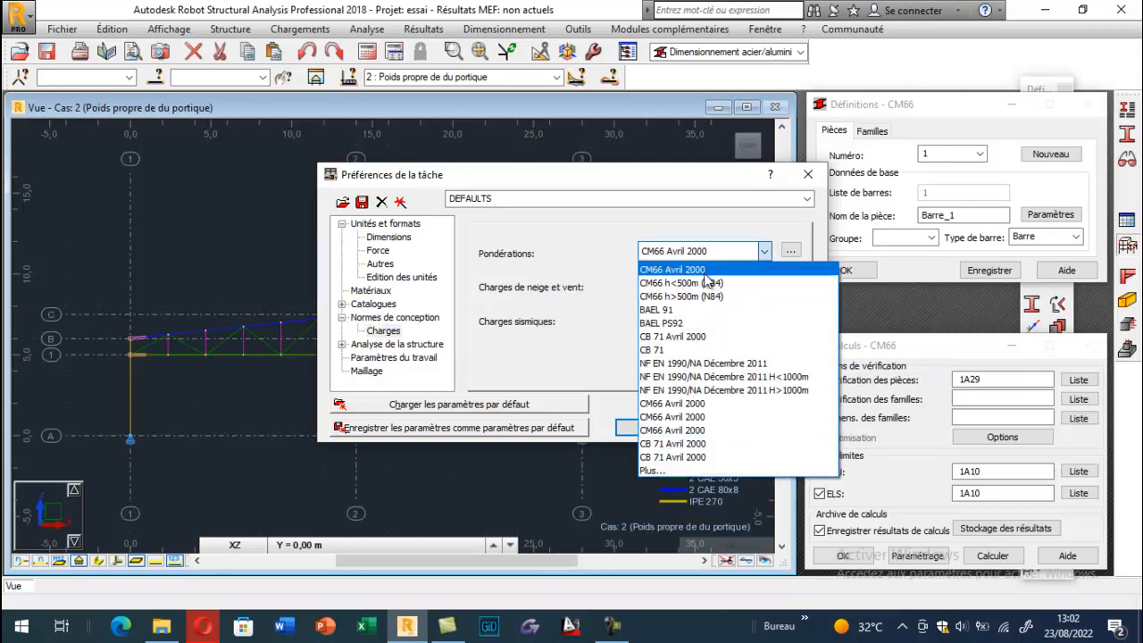
click(706, 376)
click(644, 427)
click(637, 355)
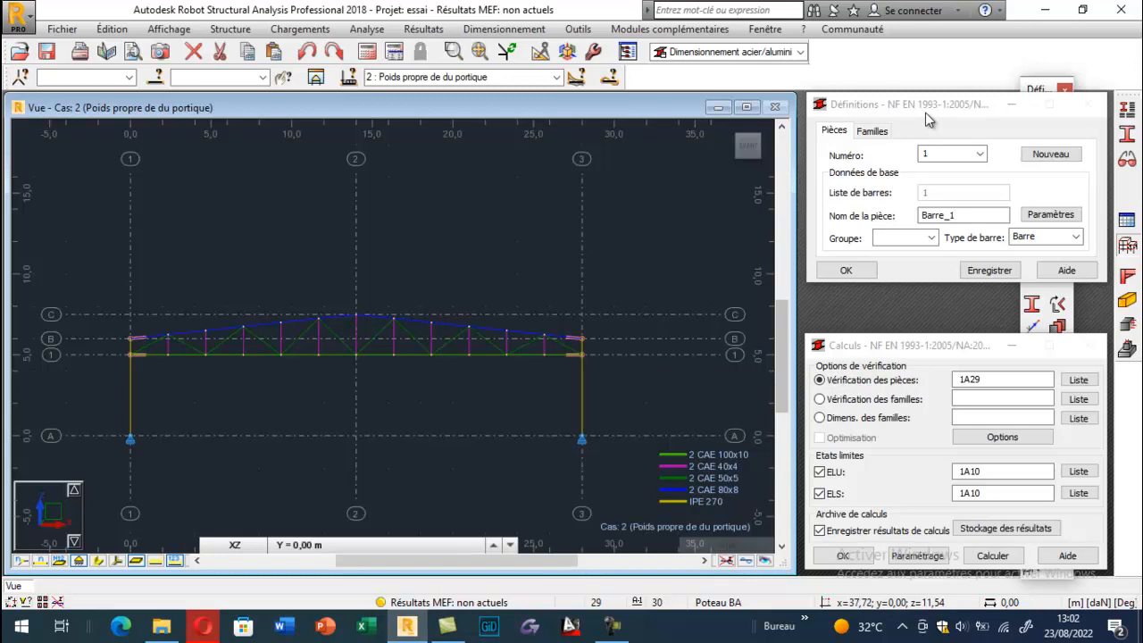
click(980, 155)
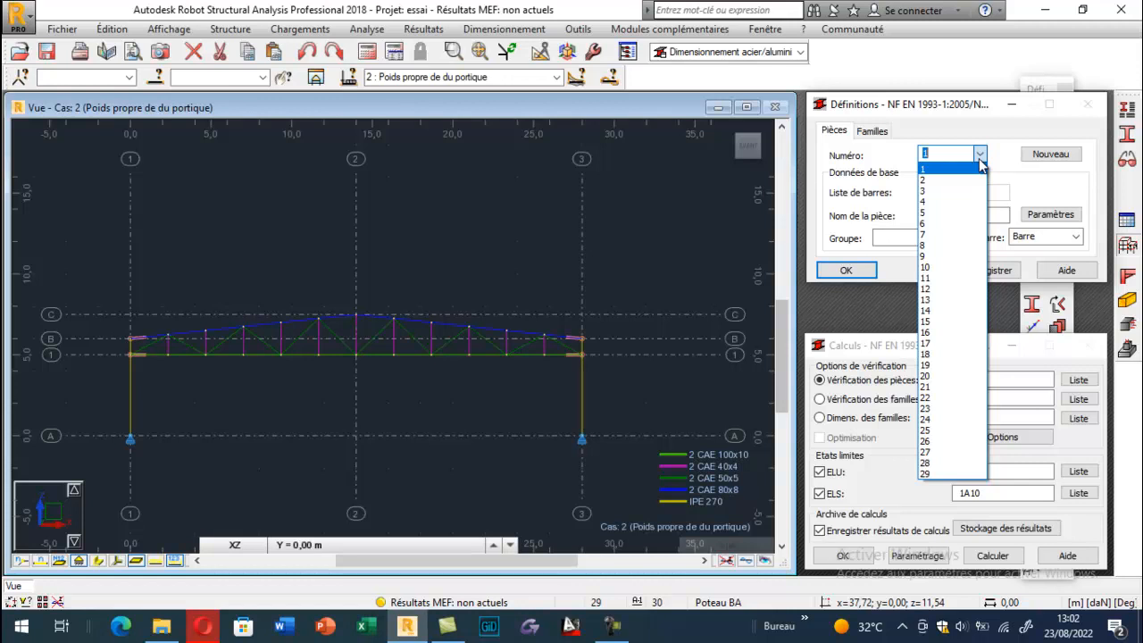
click(871, 132)
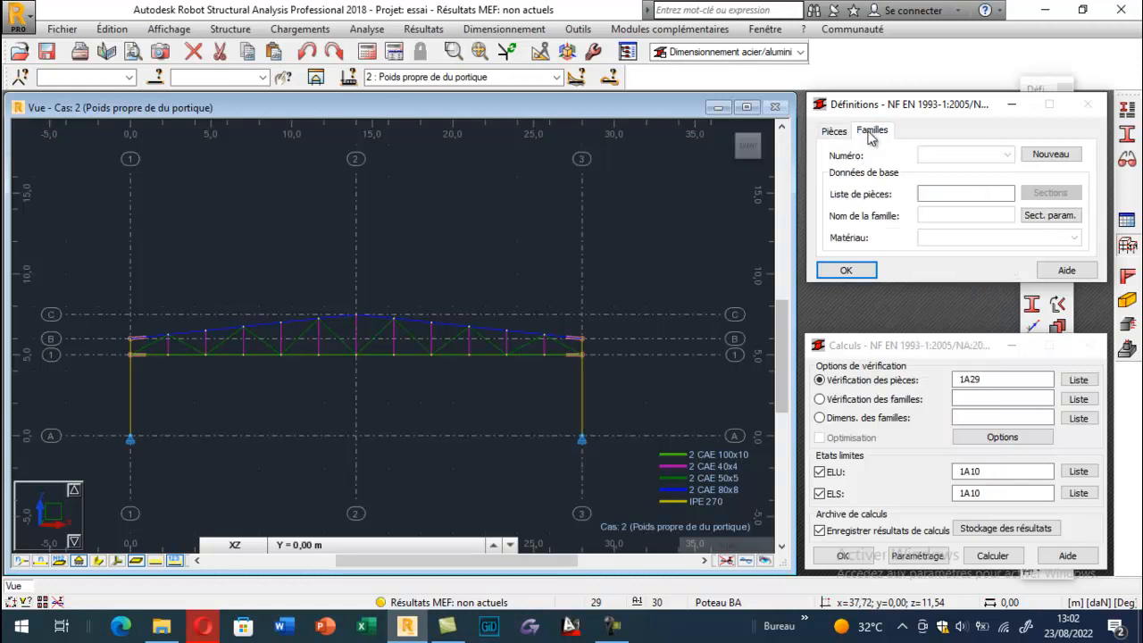
click(832, 131)
- Create a new member family with number 1 and name it Poteaux
click(873, 132)
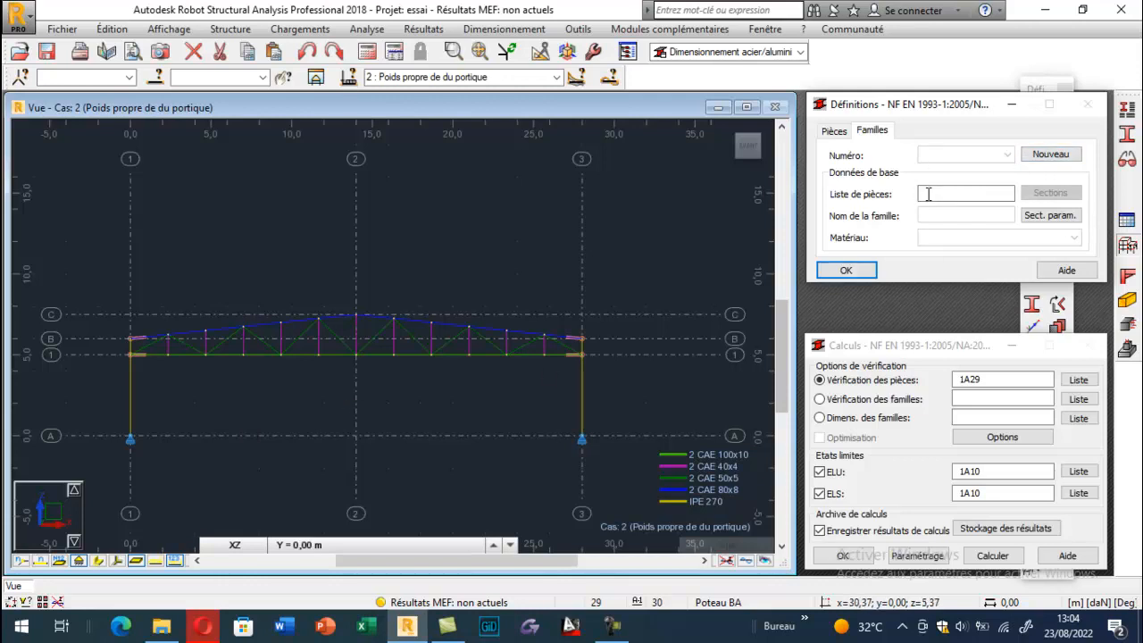
click(1027, 157)
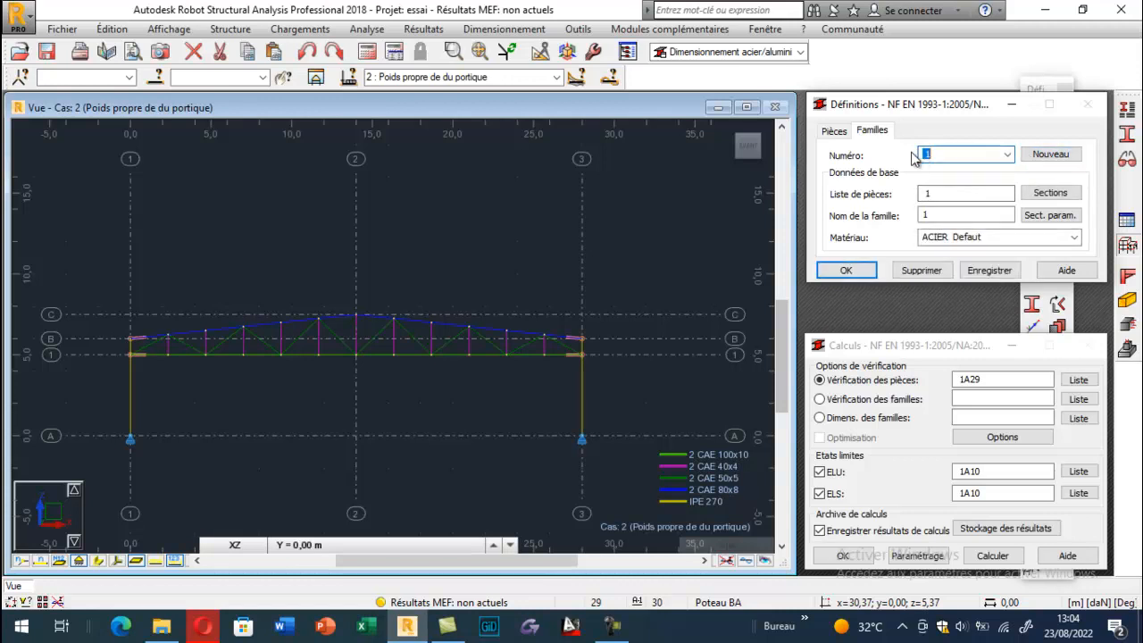
double_click(923, 215)
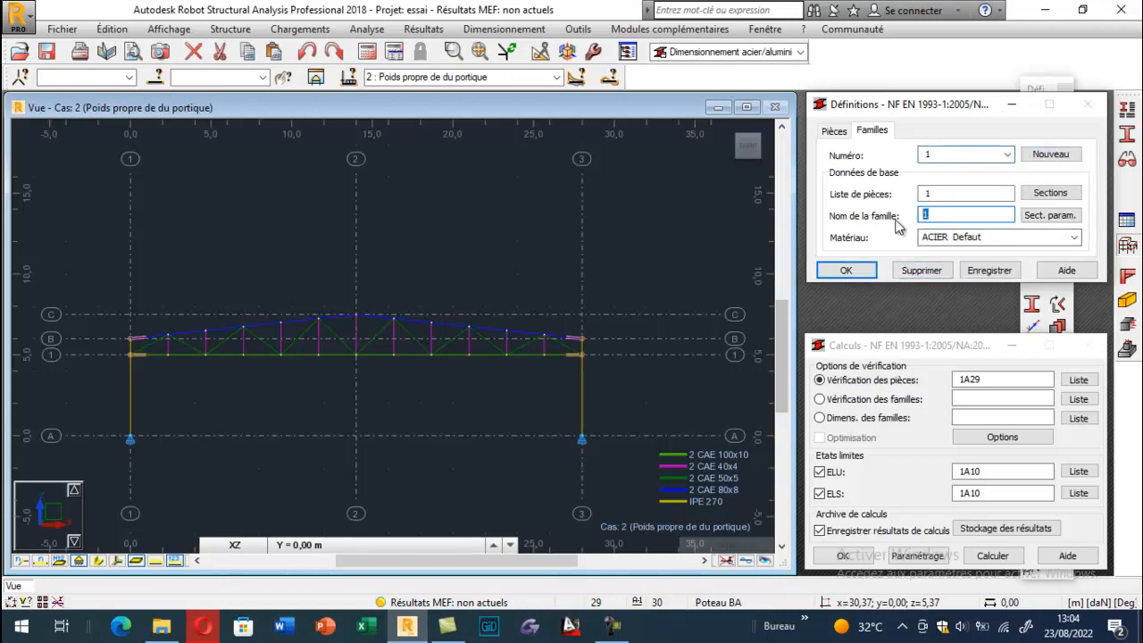
text(Poteaux)
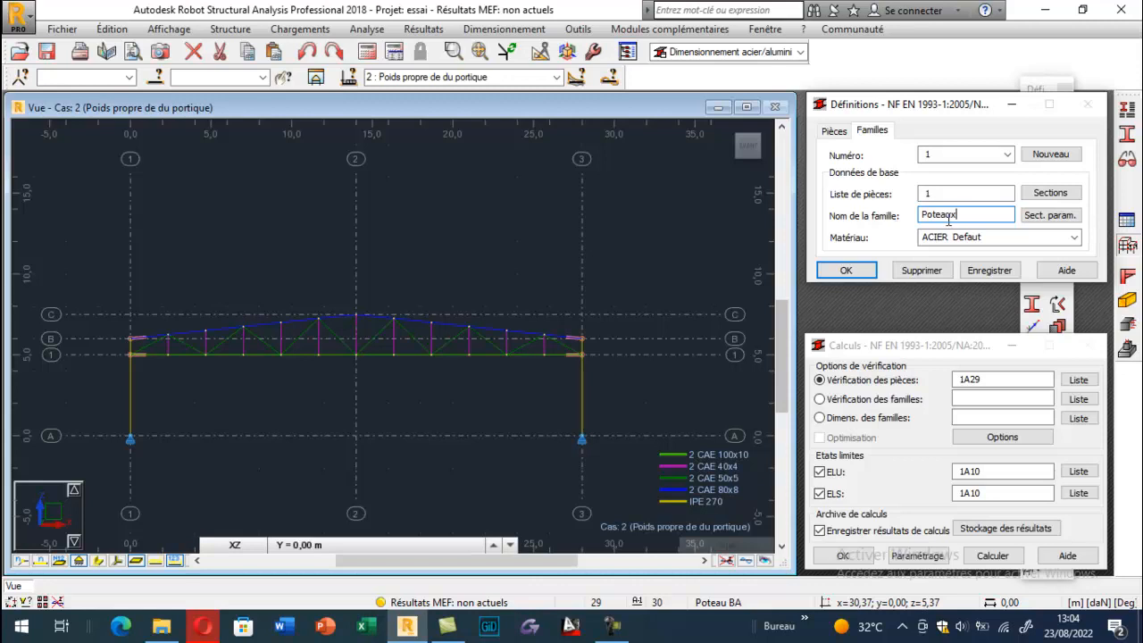
- Assign the two columns, bars 1 and 2, to the Poteaux family, display the bar numbers, and save the family
double_click(933, 193)
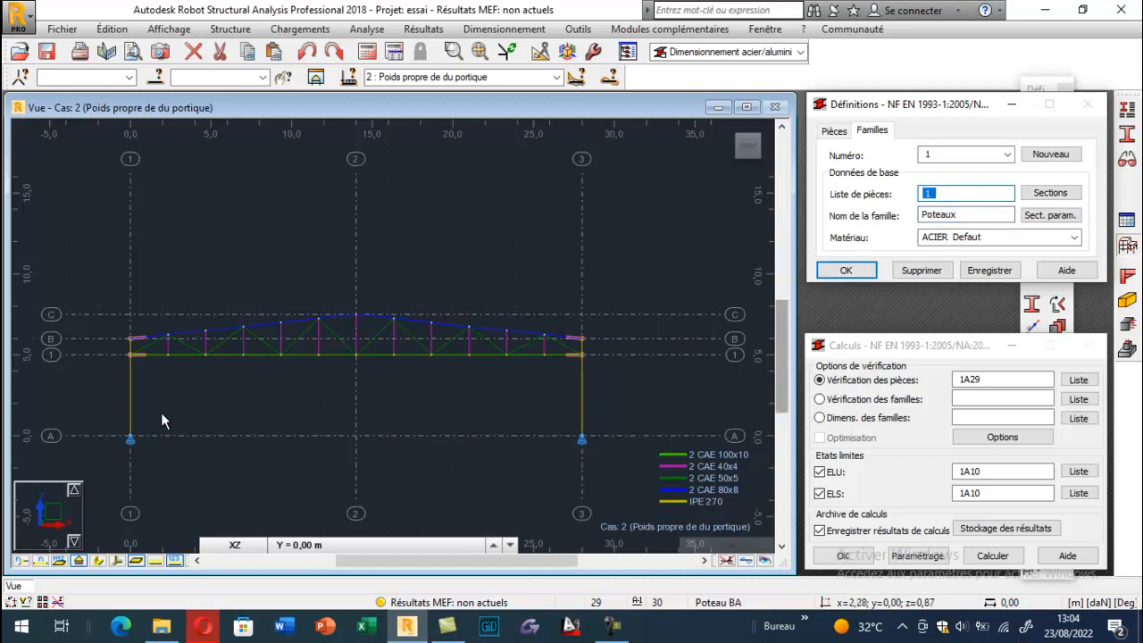
click(130, 397)
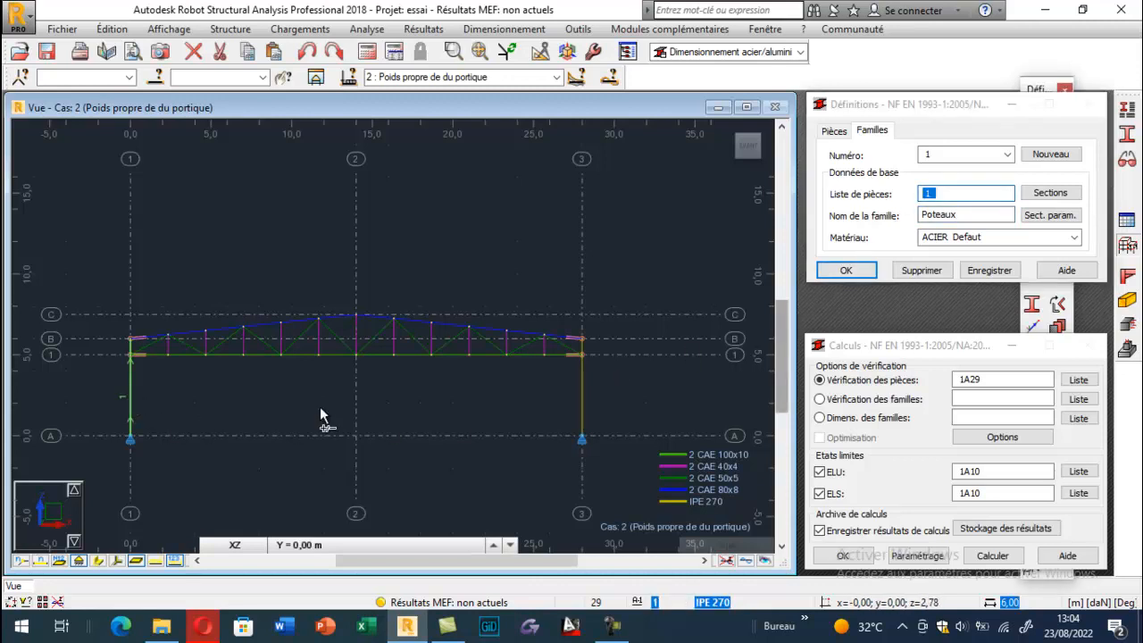
click(582, 398)
click(971, 194)
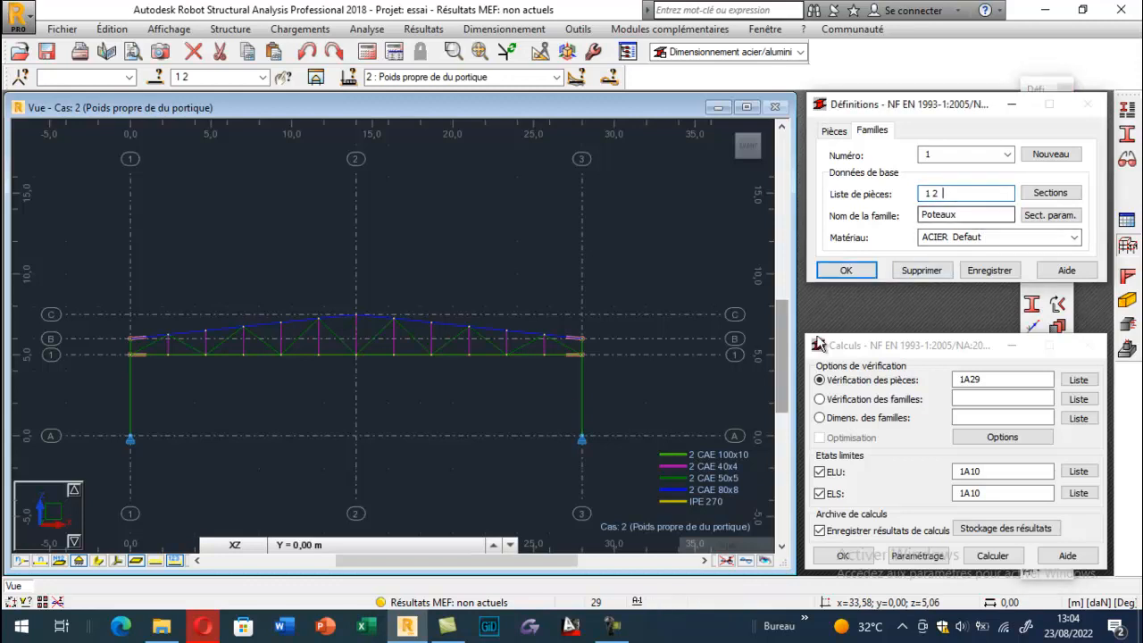
click(40, 563)
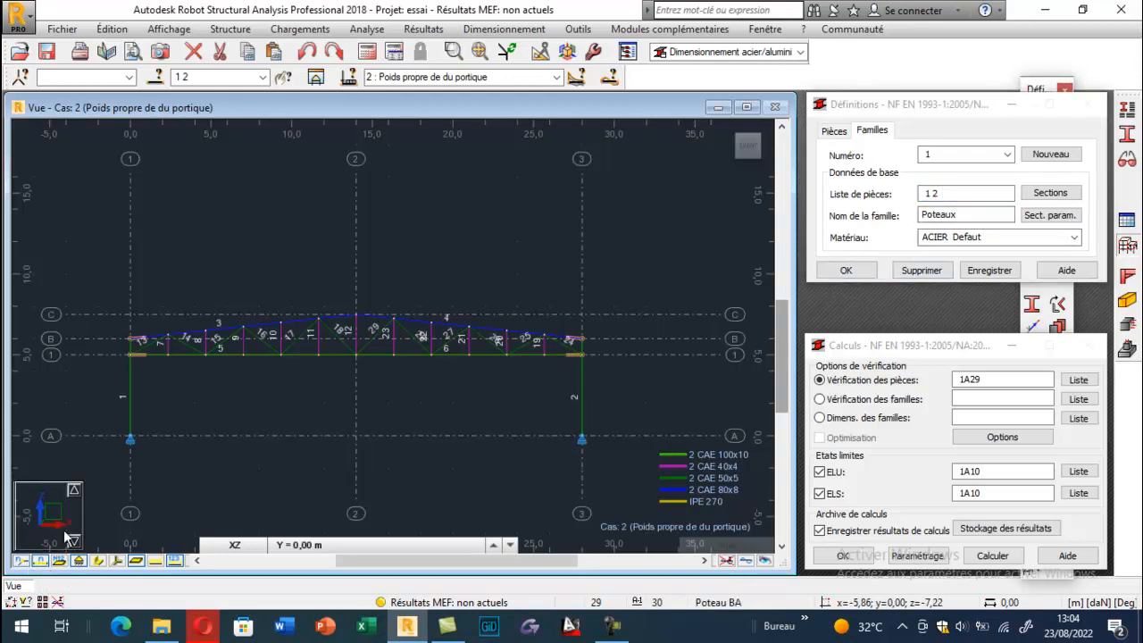
click(967, 198)
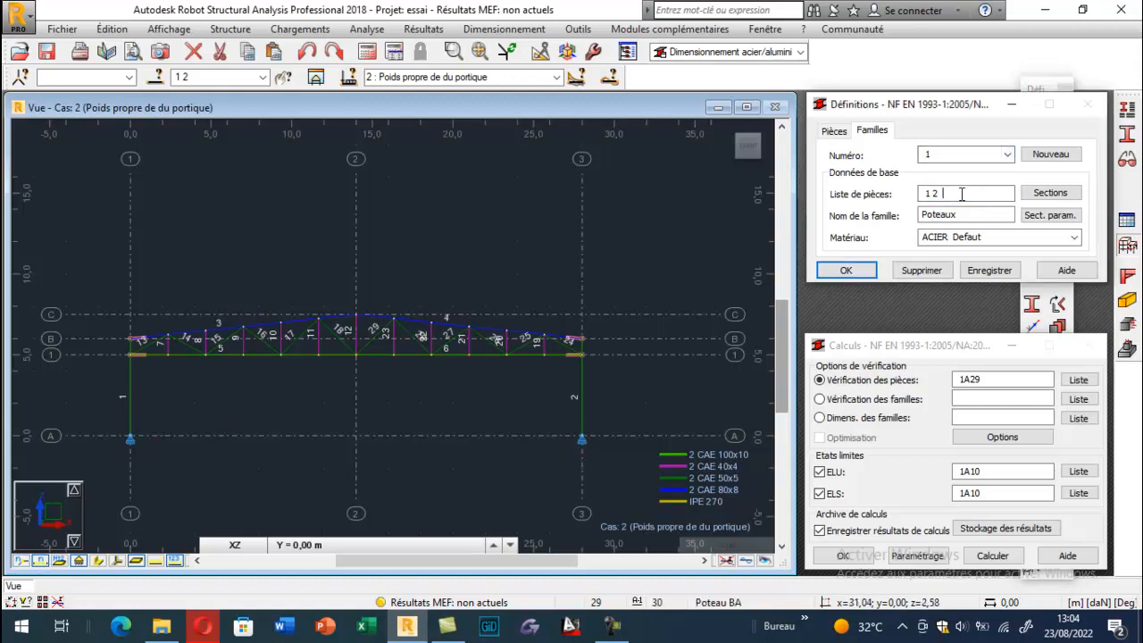
click(980, 276)
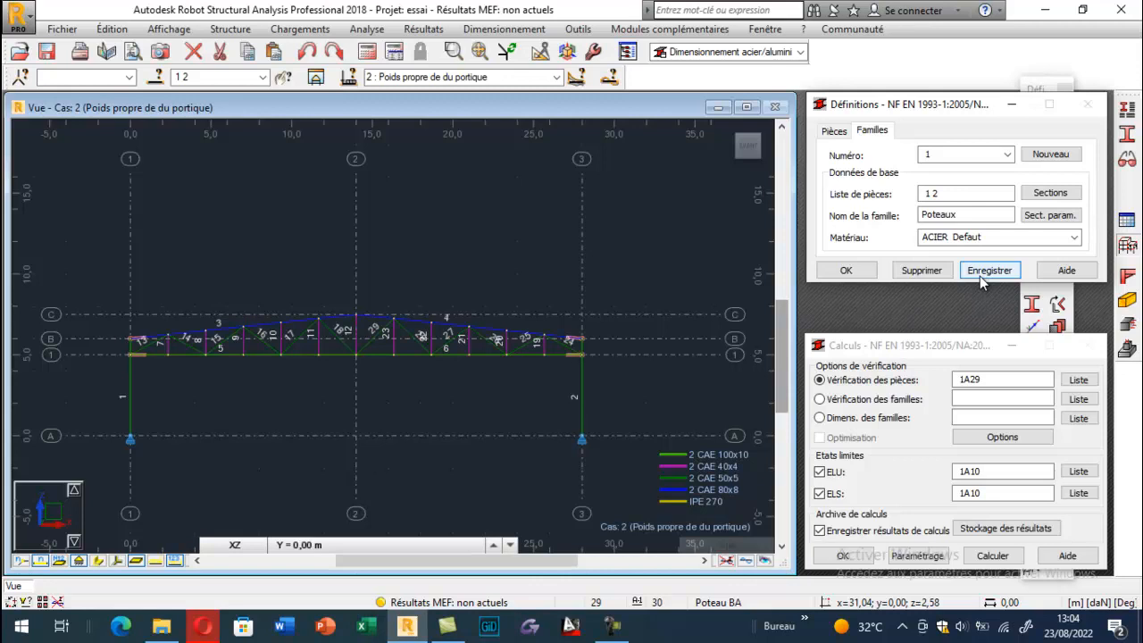
- Create family 2 named MBR SUP with the two top chord bars 3 and 4, and save it
click(1040, 156)
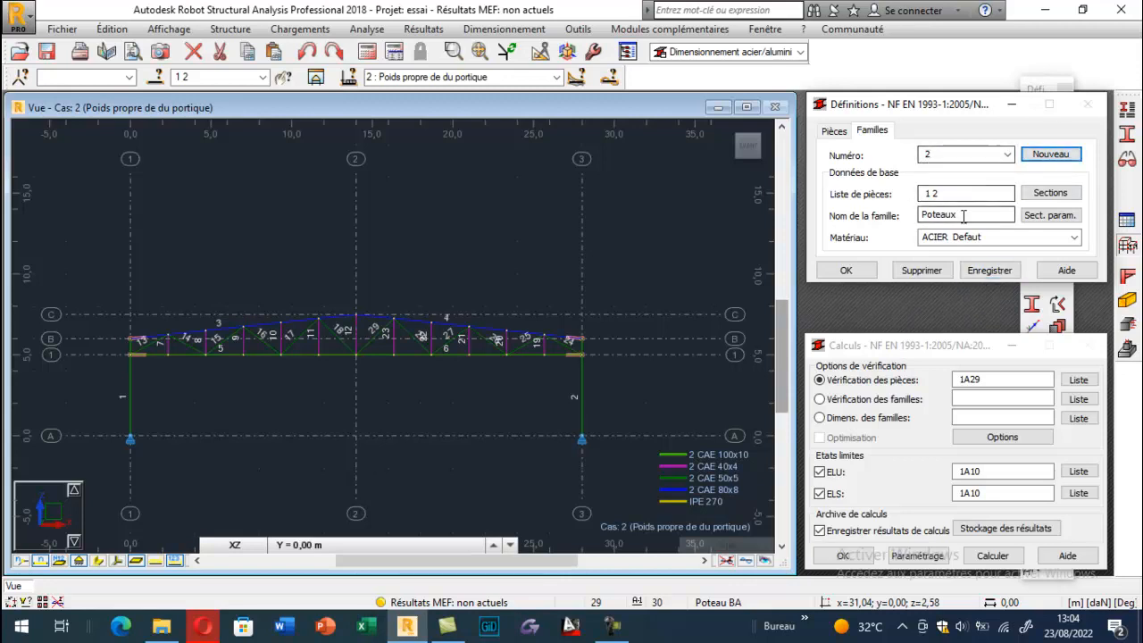
text(MBR SUP)
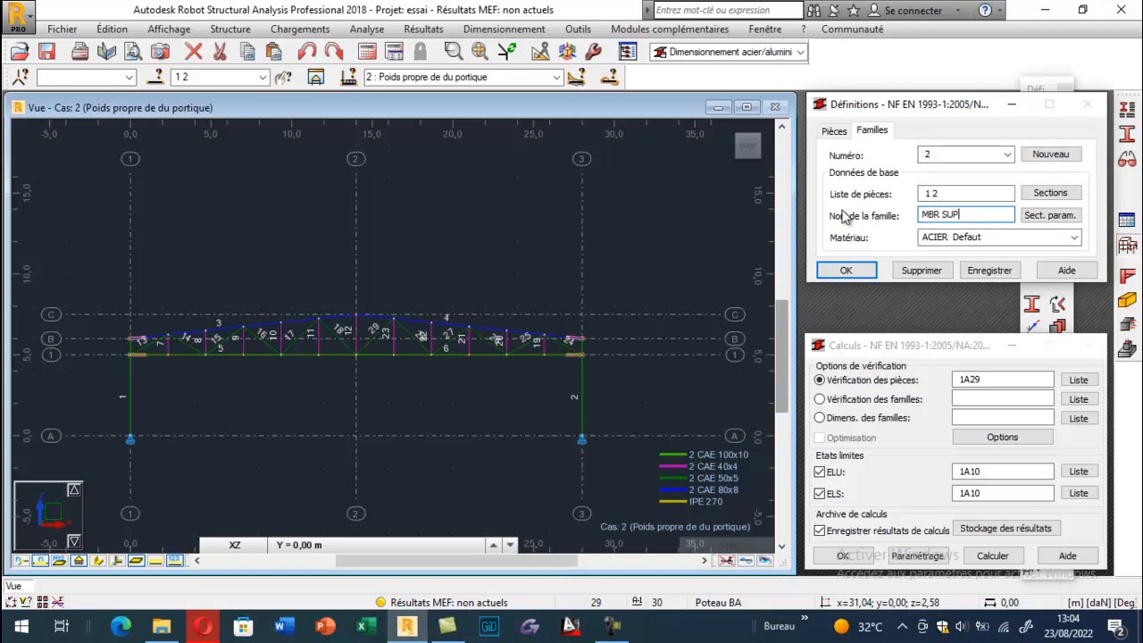
double_click(933, 193)
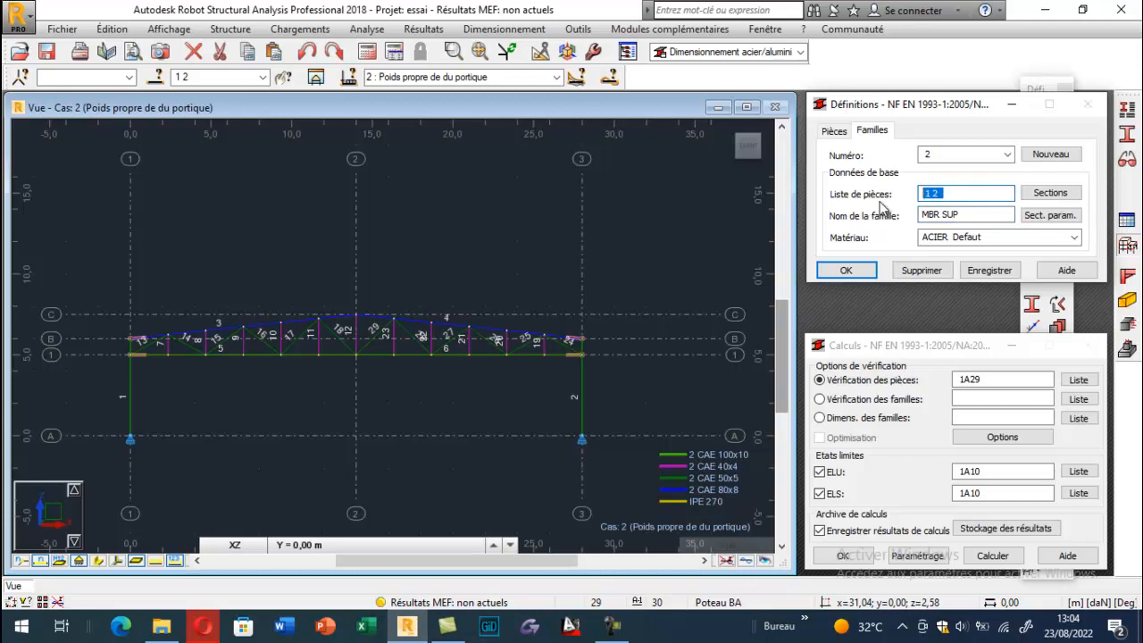
key(BackSpace)
click(261, 326)
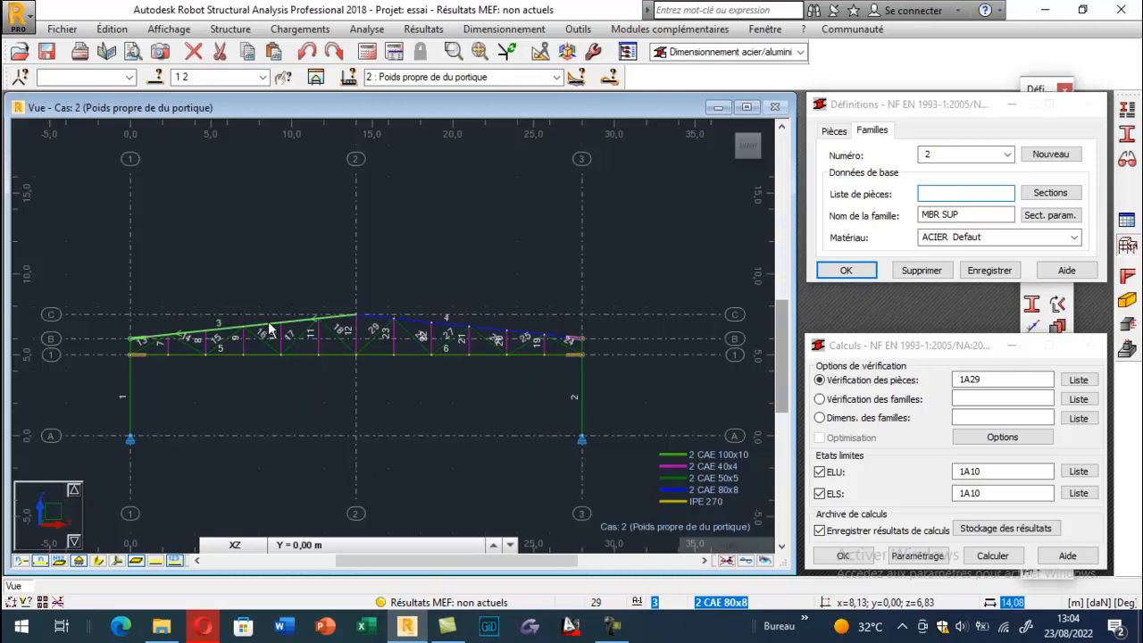
click(379, 319)
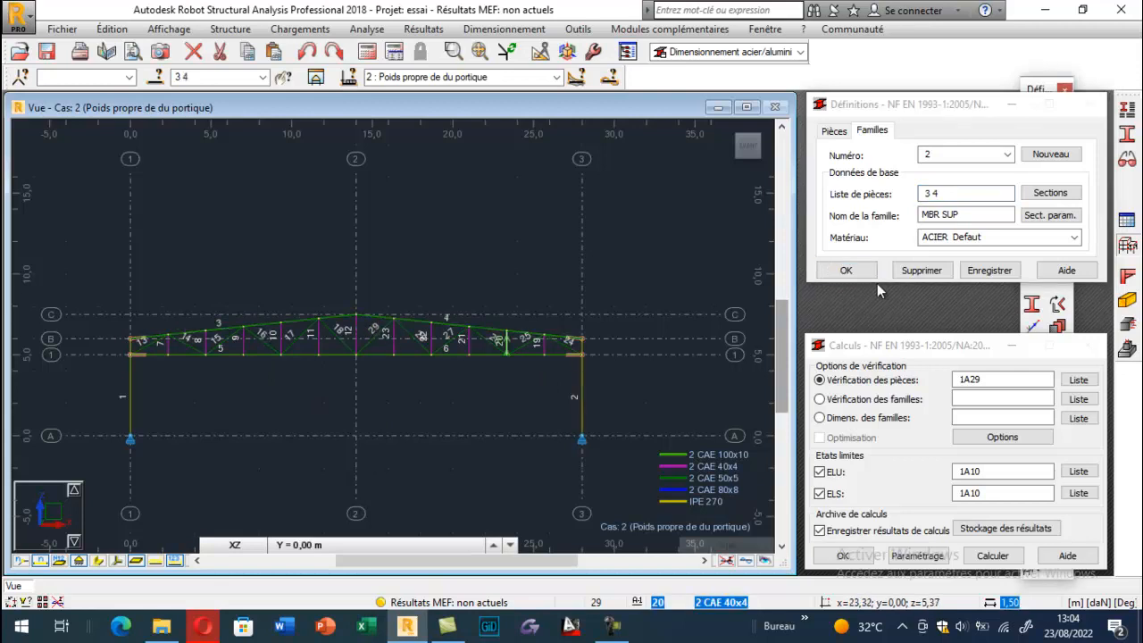
click(989, 270)
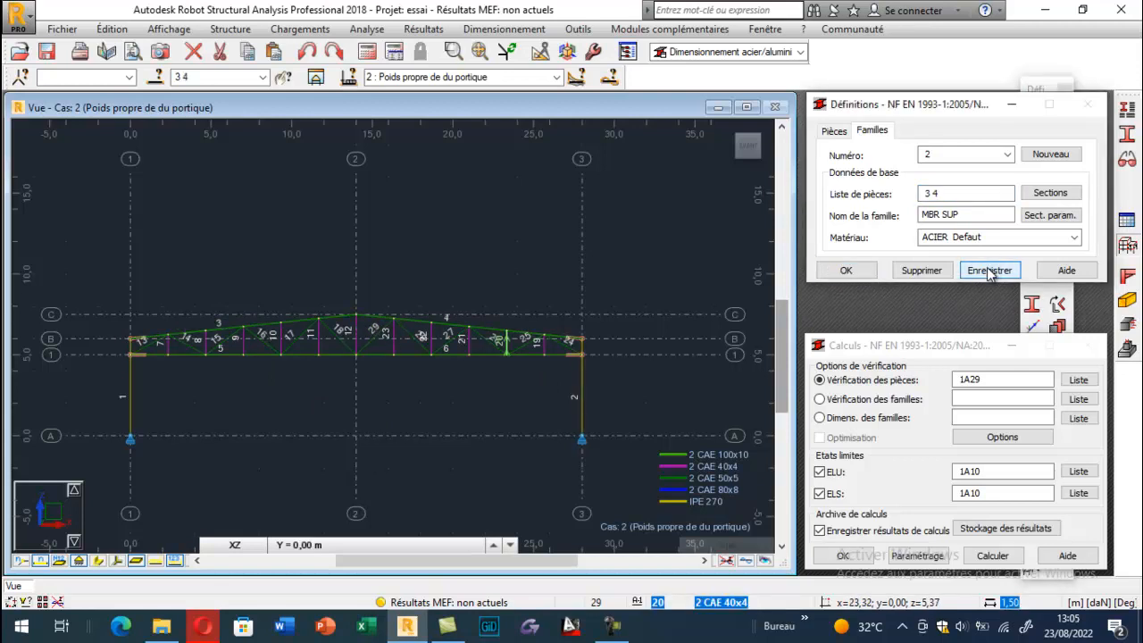
- Create family 3 named MBR inf with the two bottom chord bars 5 and 6, and save it
click(1049, 154)
mouse_move(942, 194)
mouse_down()
mouse_move(929, 197)
mouse_move(943, 216)
mouse_up()
text(inf)
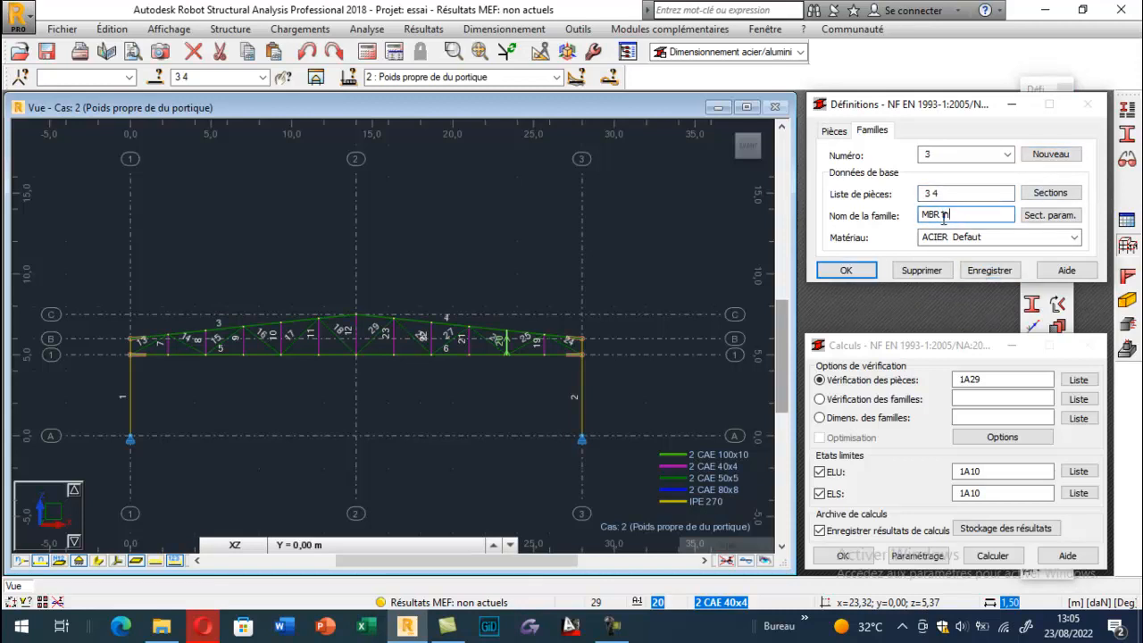
drag(956, 193, 922, 194)
key(BackSpace)
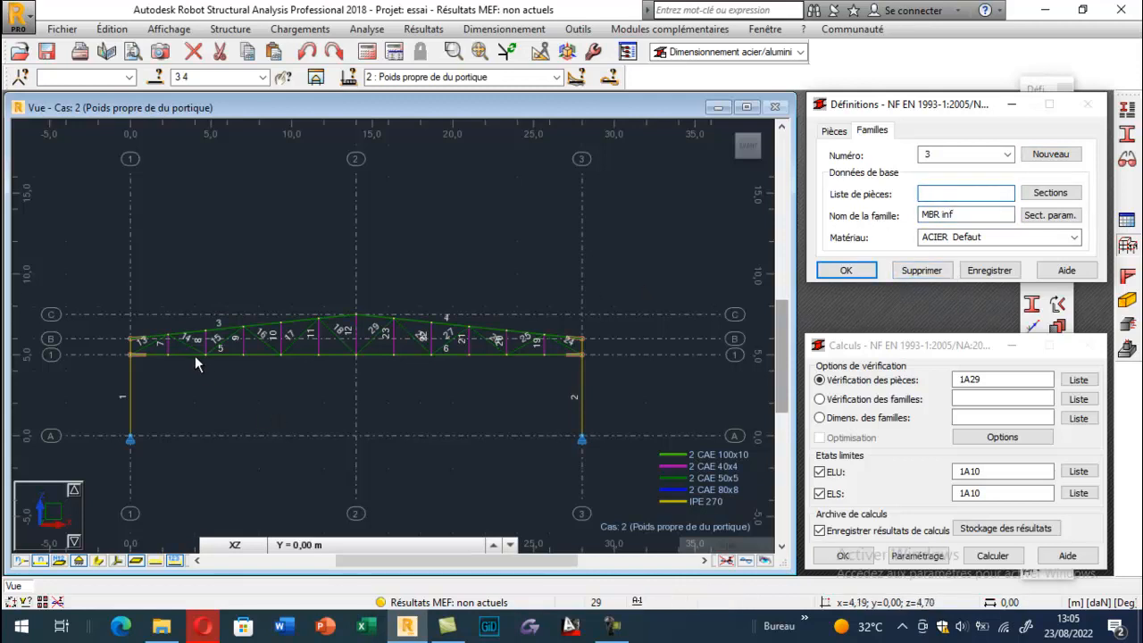
click(192, 351)
click(384, 357)
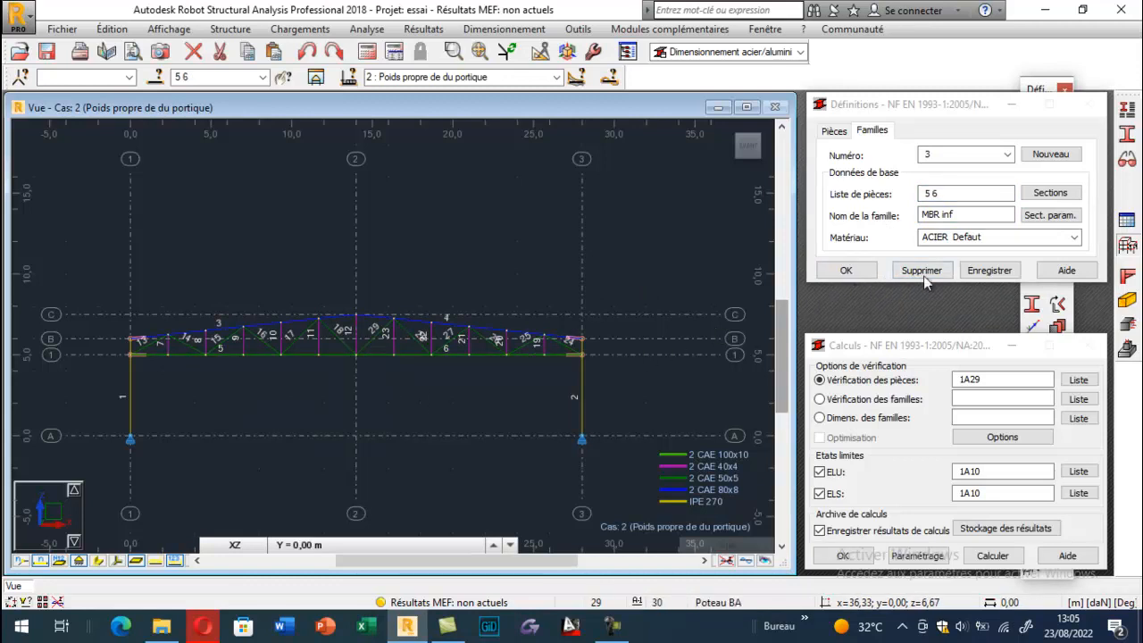
click(992, 271)
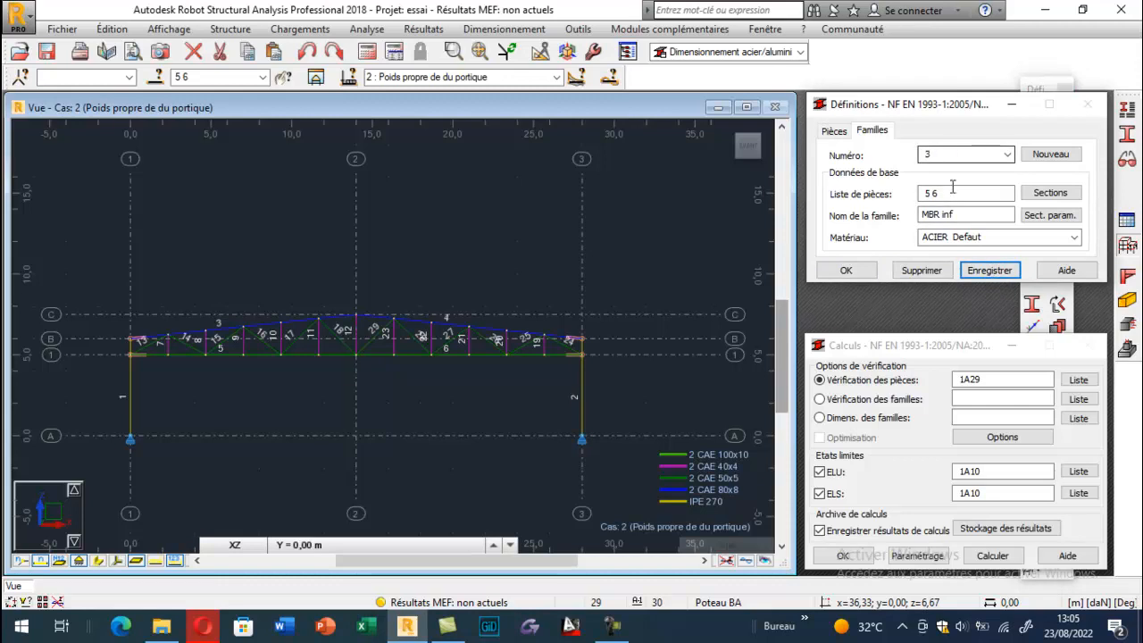
- Create a new member family with number 4 and name it Diagonales
click(1050, 155)
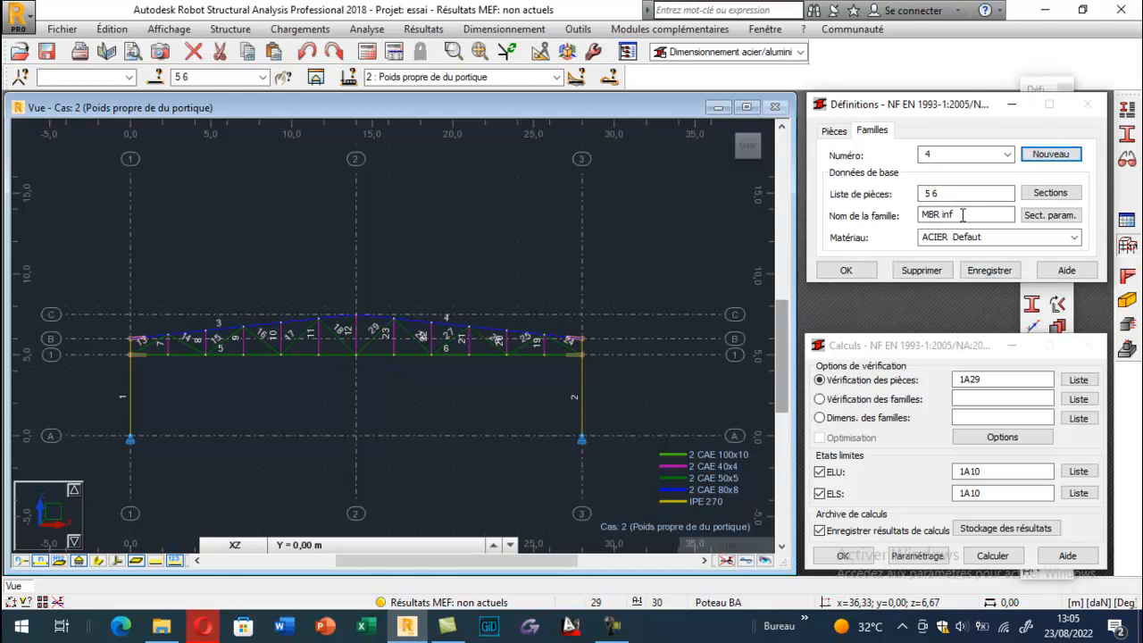
text(D)
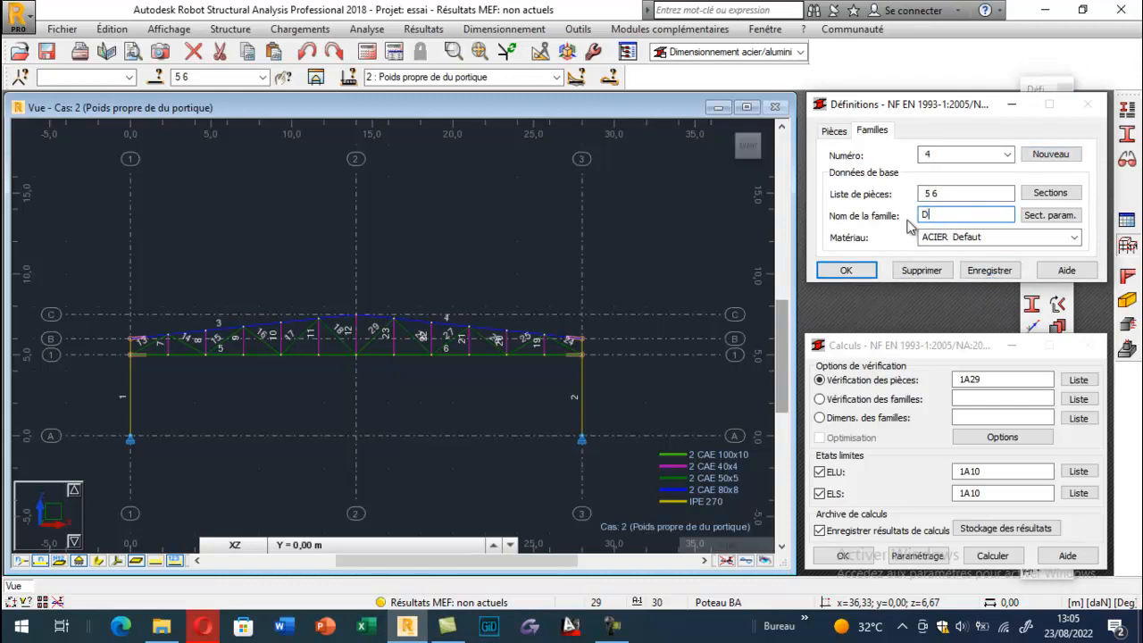
text(iagonales)
click(942, 195)
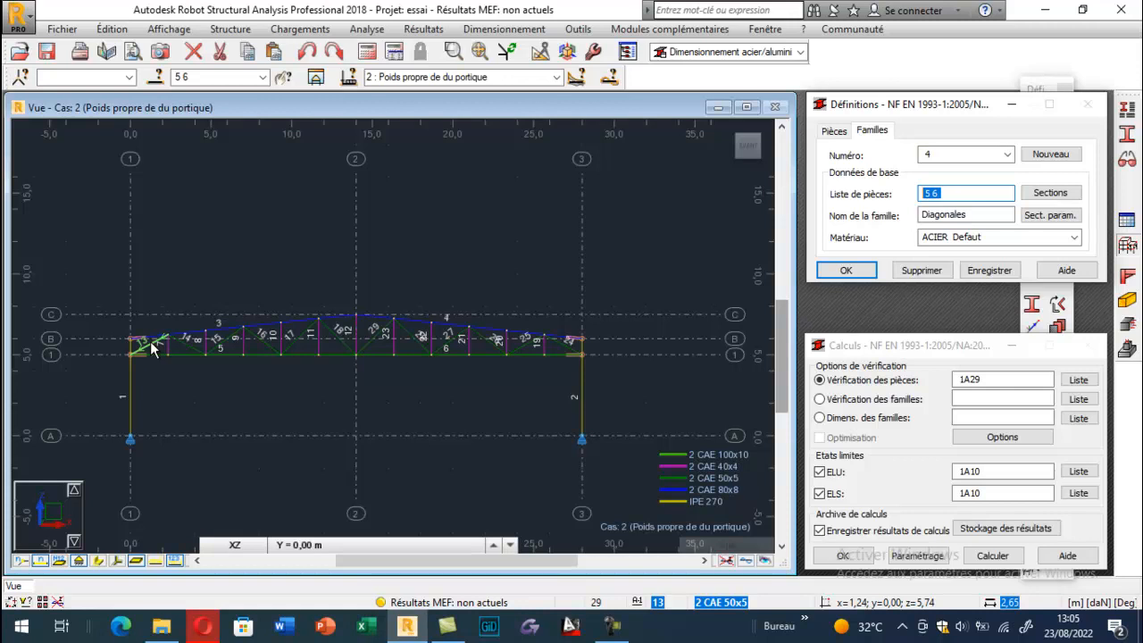
- Select all bars with section 2 CAE 50x5, copy their list 13A18 24A29 into the Diagonales family, and save it
click(154, 77)
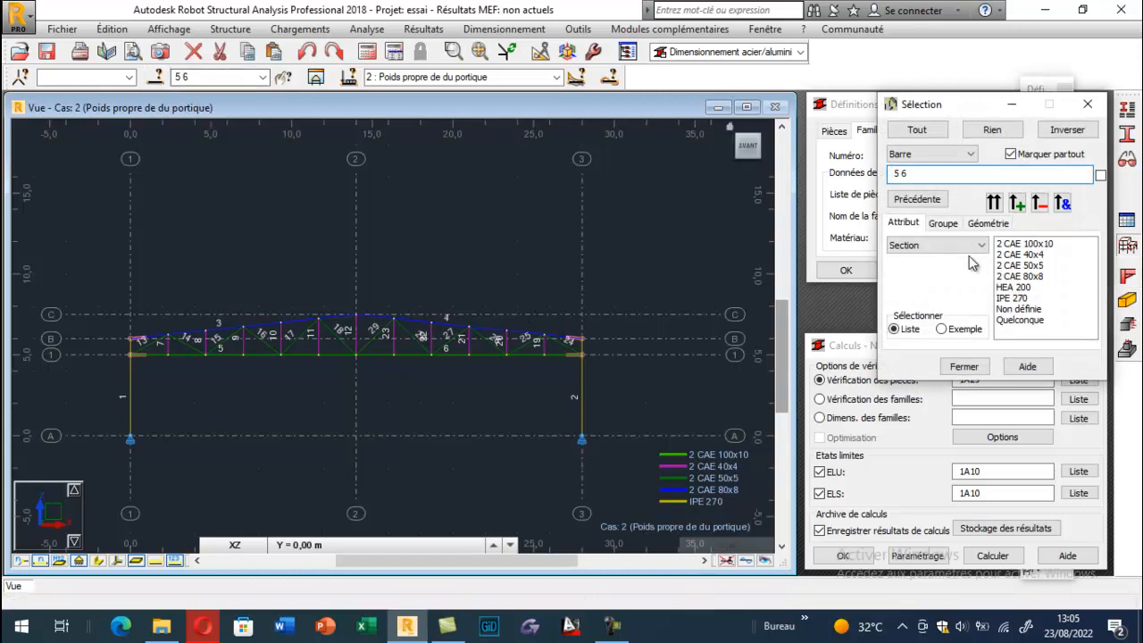
click(1020, 266)
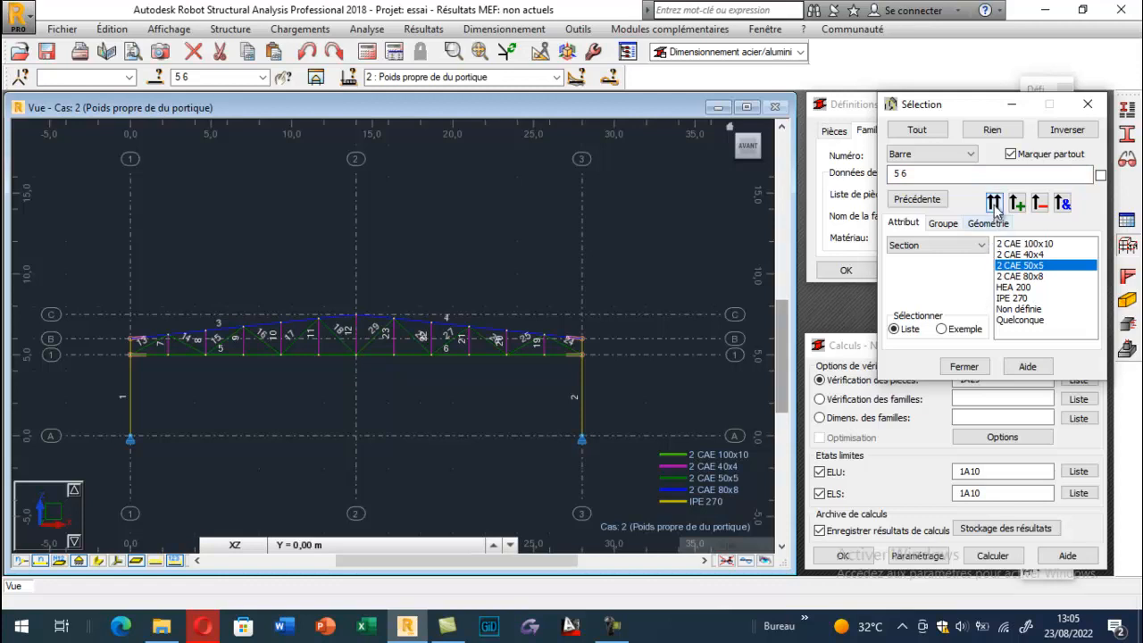
click(993, 204)
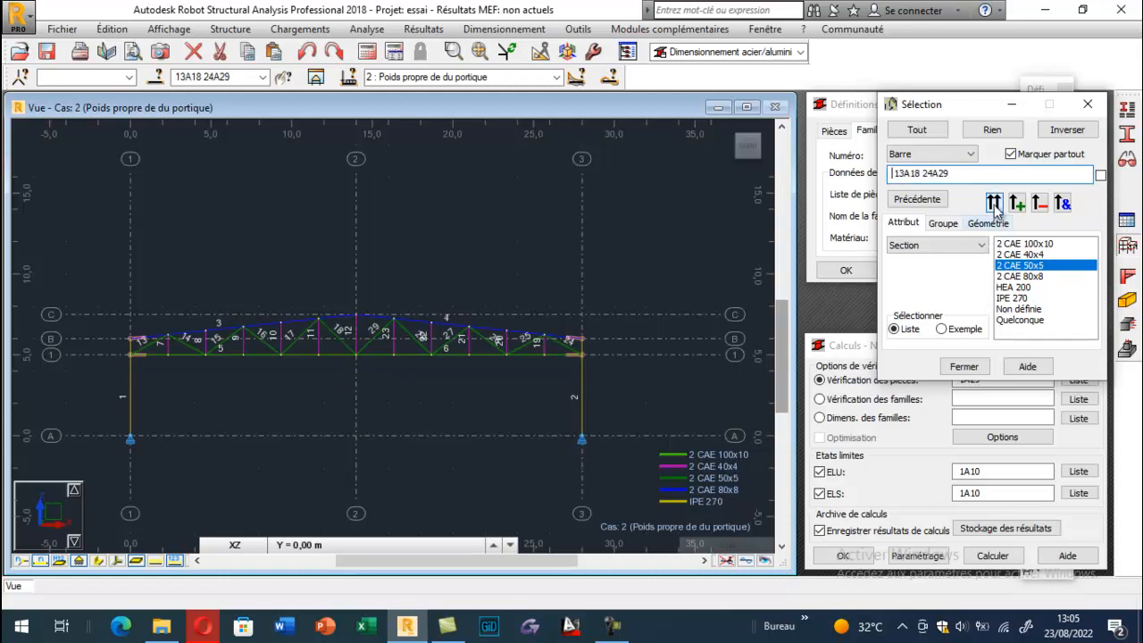
drag(957, 175, 892, 175)
key(ctrl+c)
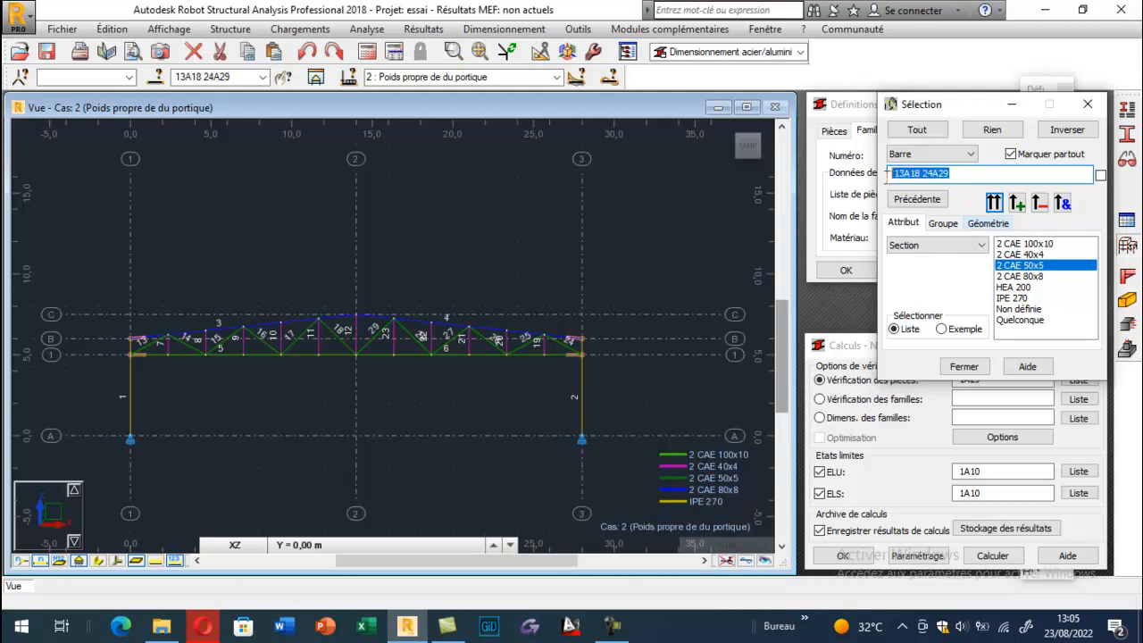
click(1087, 105)
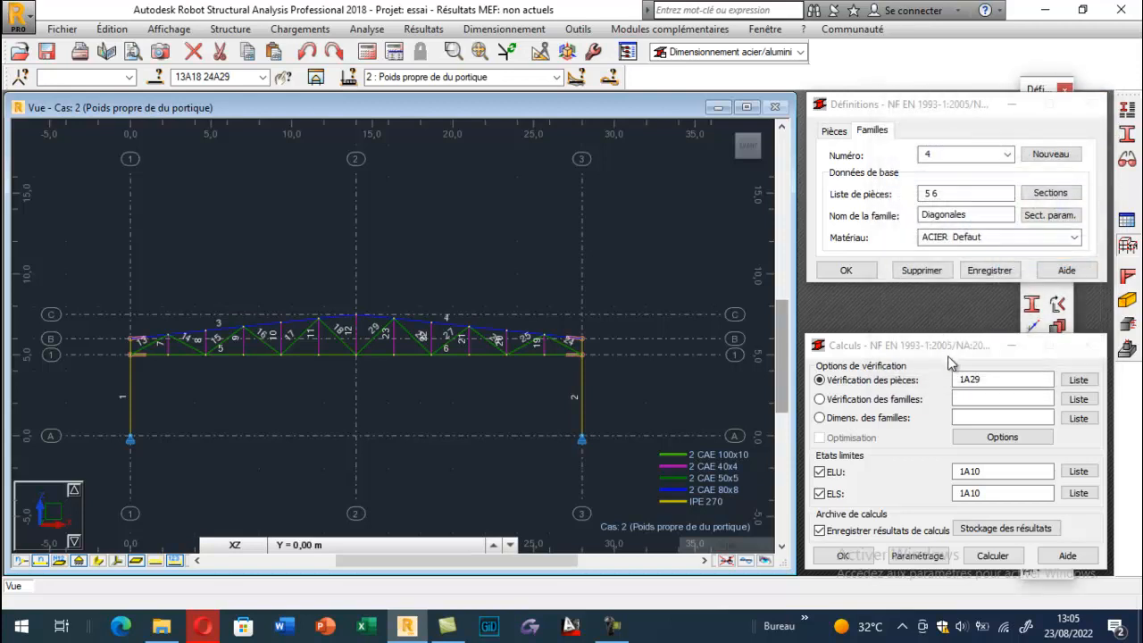
key(ctrl+v)
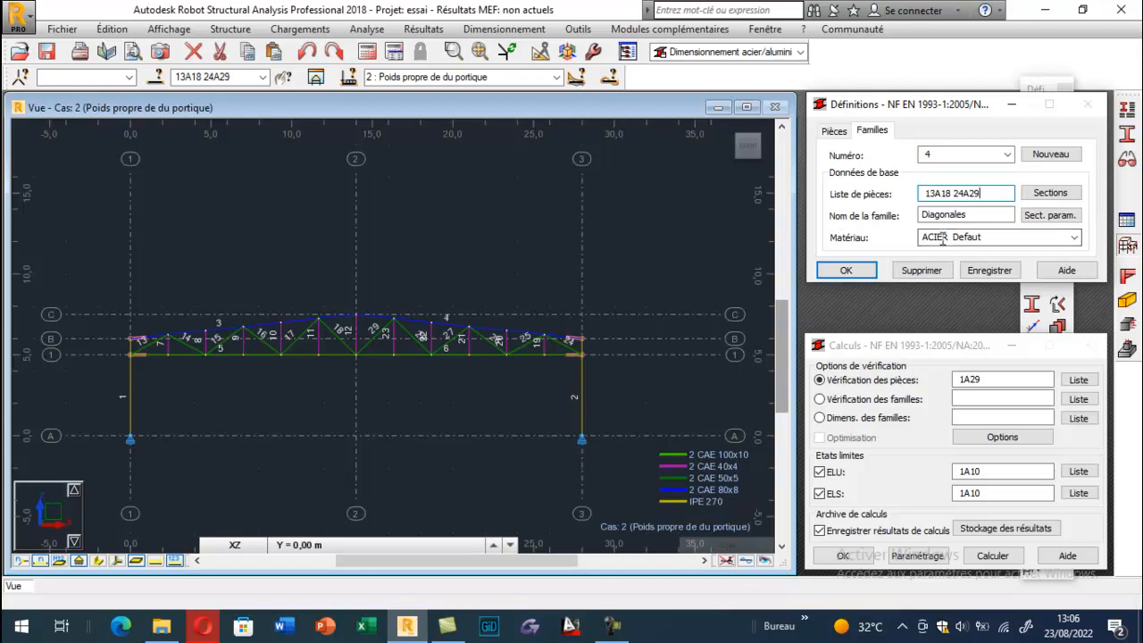
click(982, 271)
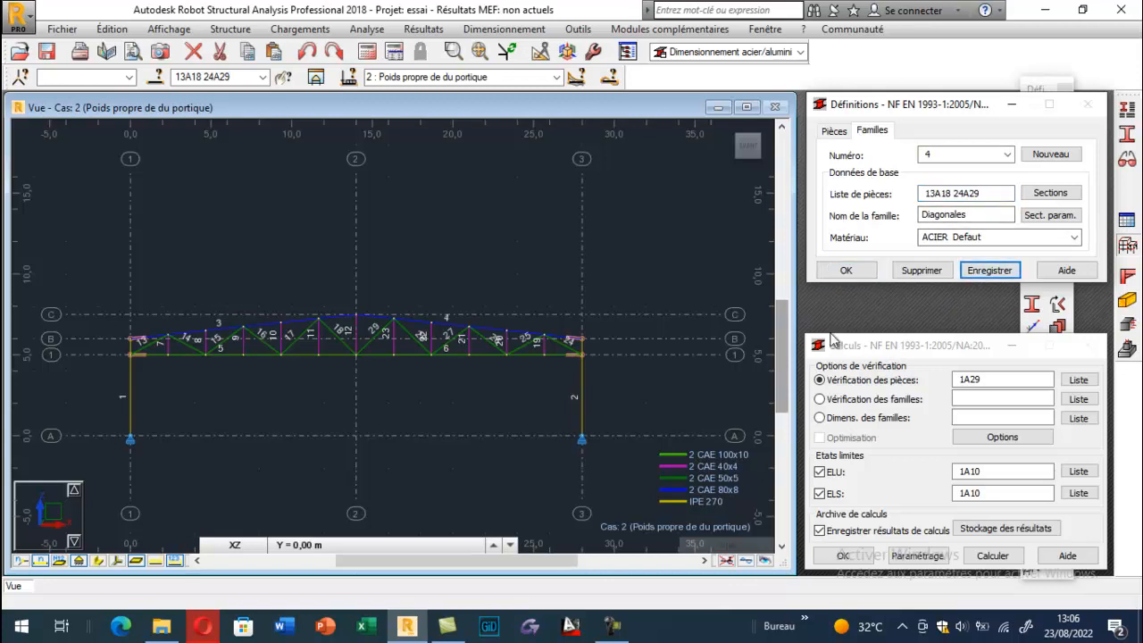
- Create a new member family with number 5 and name it Montants
click(1047, 154)
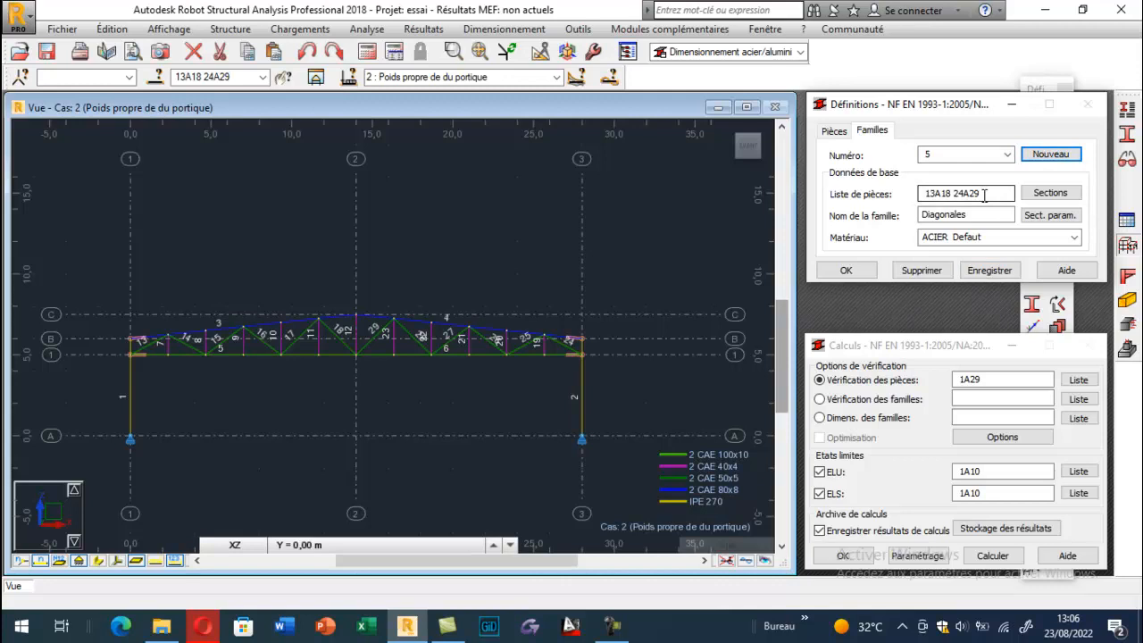
double_click(964, 215)
text(Montants)
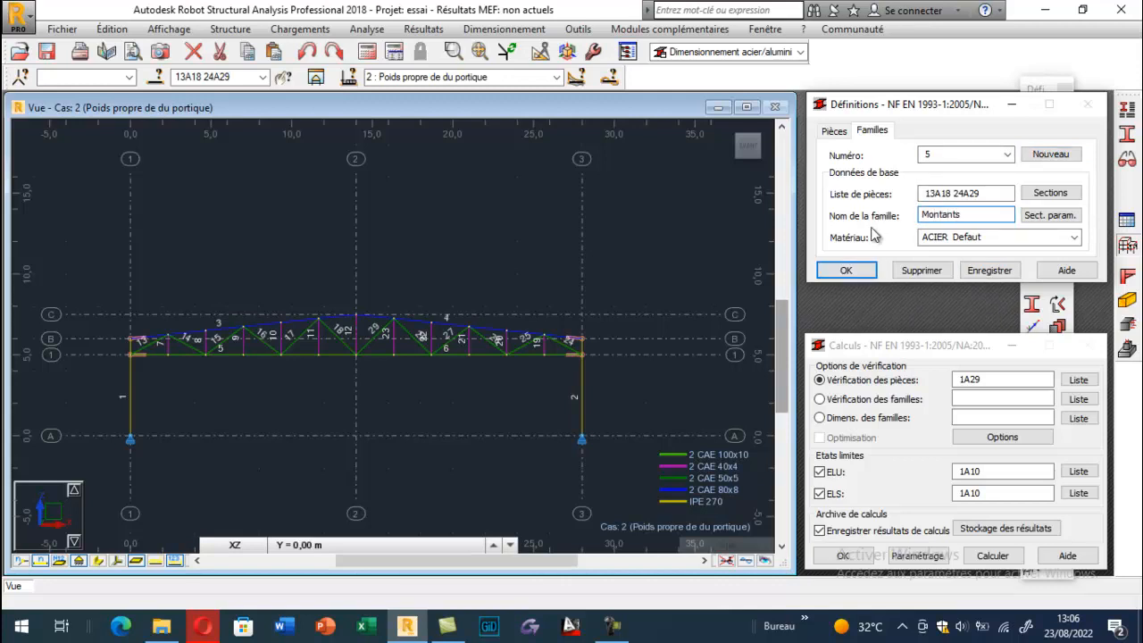
double_click(996, 201)
key(BackSpace)
key(BackSpace)
key(BackSpace)
key(BackSpace)
key(BackSpace)
key(BackSpace)
key(BackSpace)
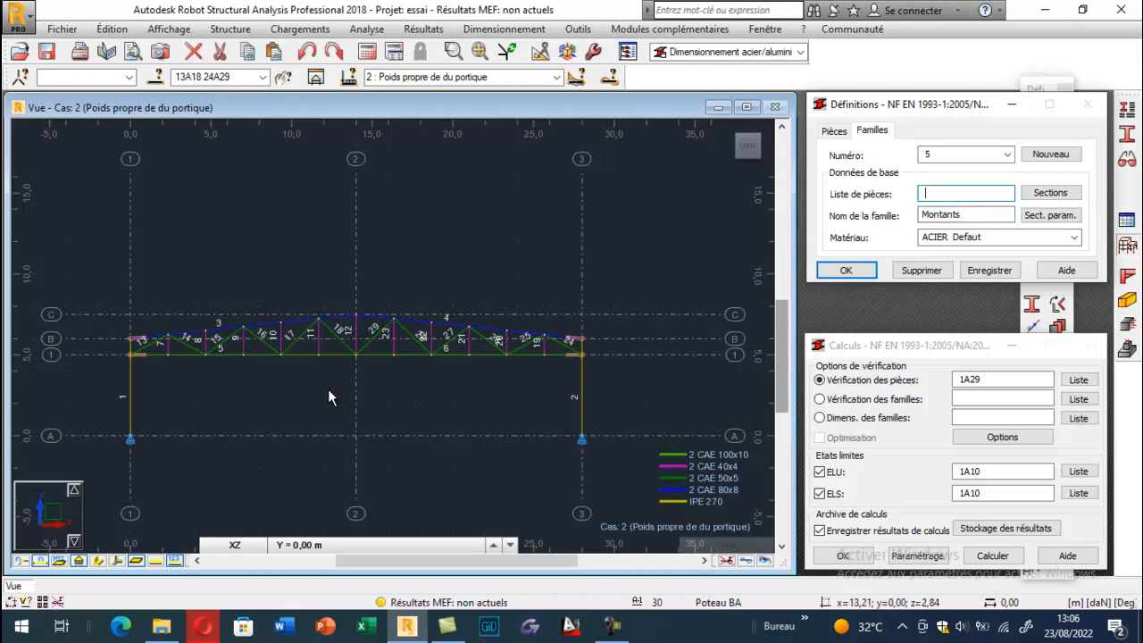
click(166, 343)
click(205, 346)
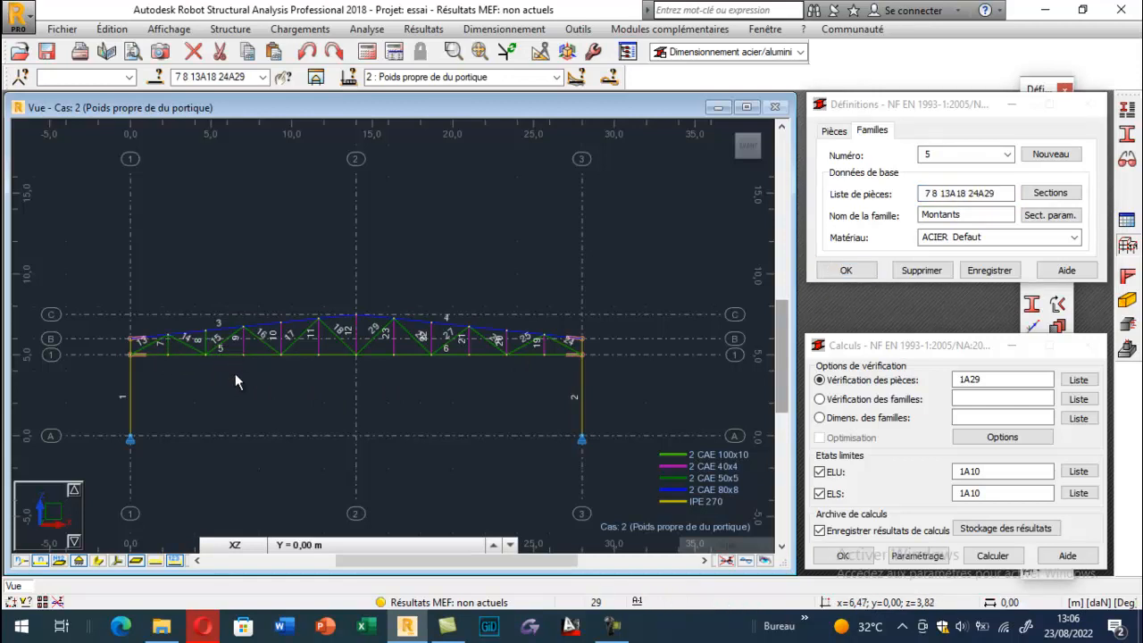
- Empty the bar list of the Montants family so that no bars remain selected
click(998, 195)
key(BackSpace)
key(BackSpace)
key(BackSpace)
key(BackSpace)
key(BackSpace)
key(BackSpace)
key(BackSpace)
key(BackSpace)
key(BackSpace)
key(BackSpace)
key(BackSpace)
key(BackSpace)
key(BackSpace)
key(BackSpace)
key(BackSpace)
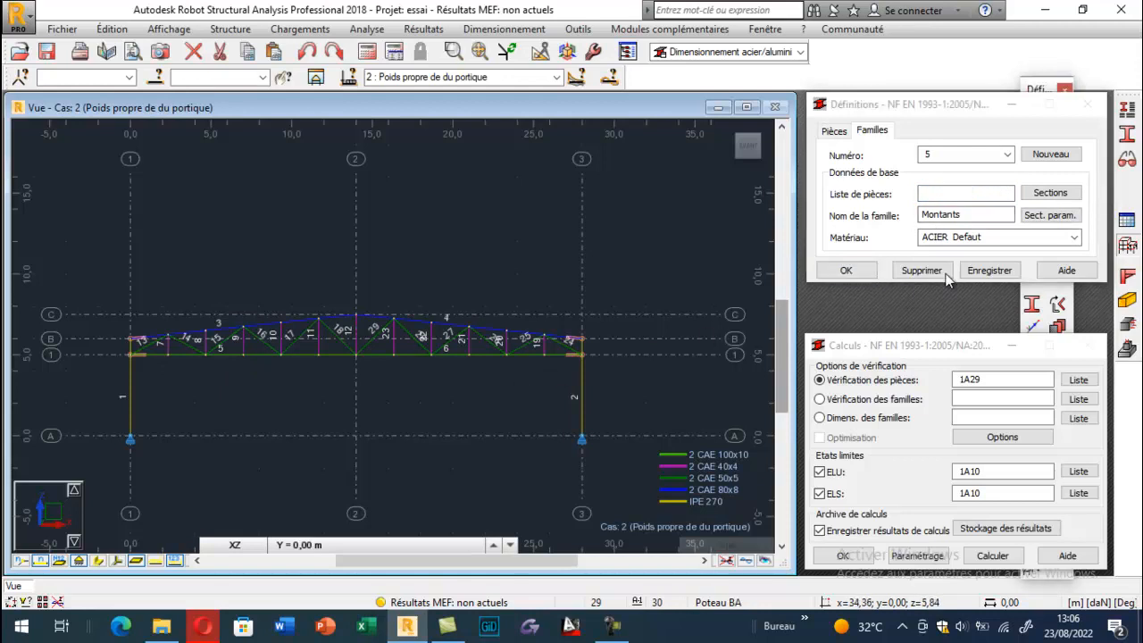
click(354, 394)
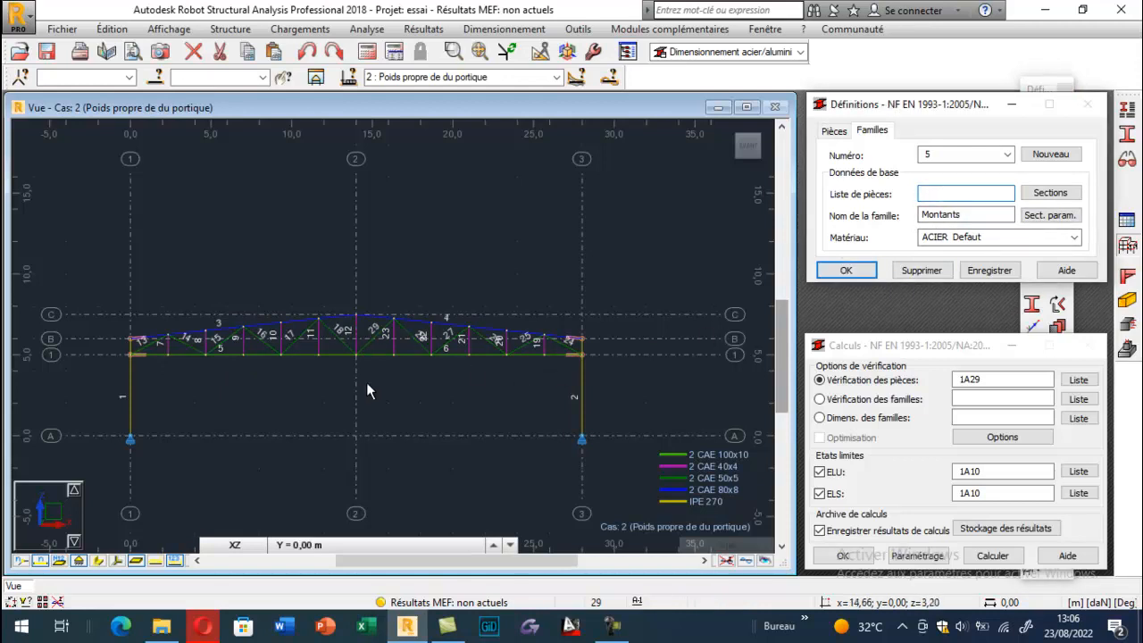
- Assign the vertical truss posts, bars 7 to 12 and 19 to 23, to the Montants family and save it
click(168, 345)
click(205, 349)
click(281, 337)
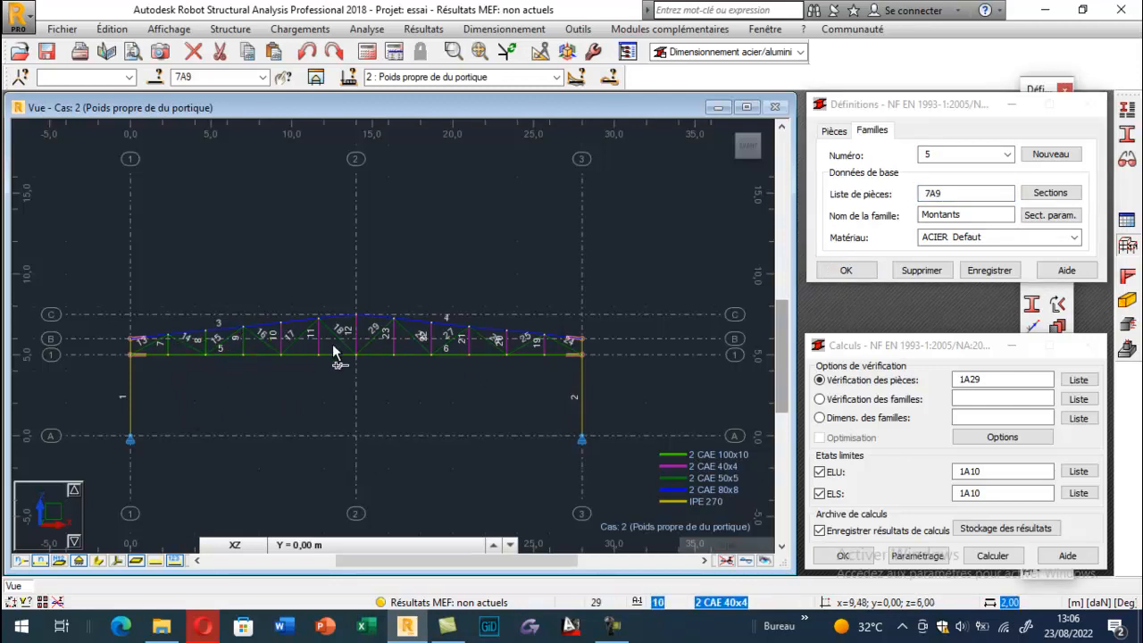
click(356, 339)
click(393, 337)
click(467, 347)
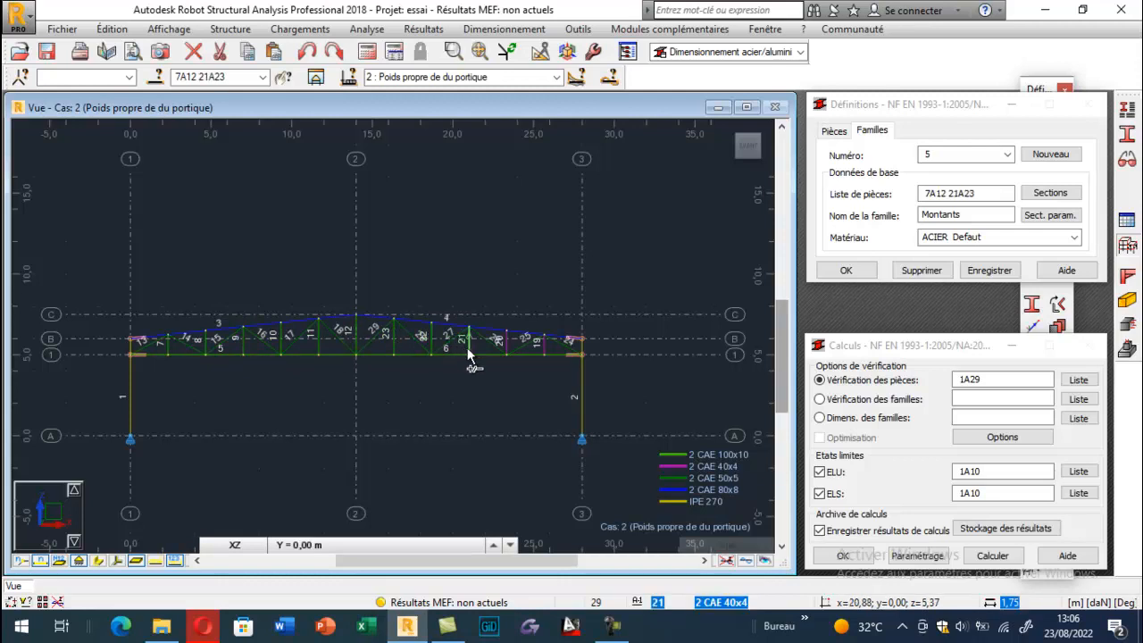
click(542, 354)
click(973, 277)
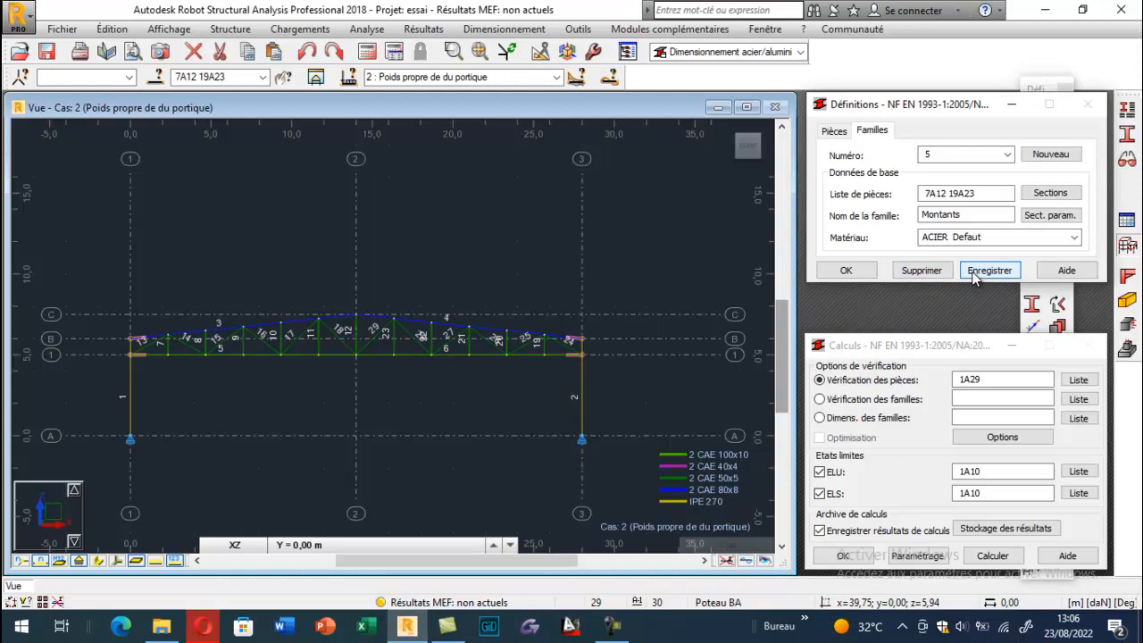
click(1007, 156)
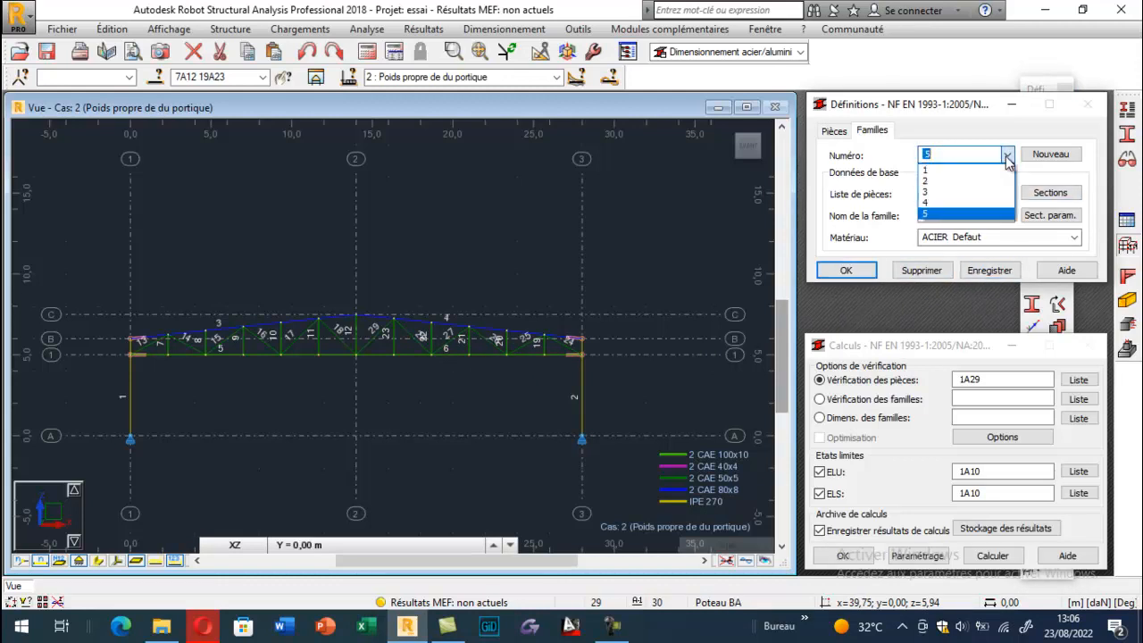
click(964, 213)
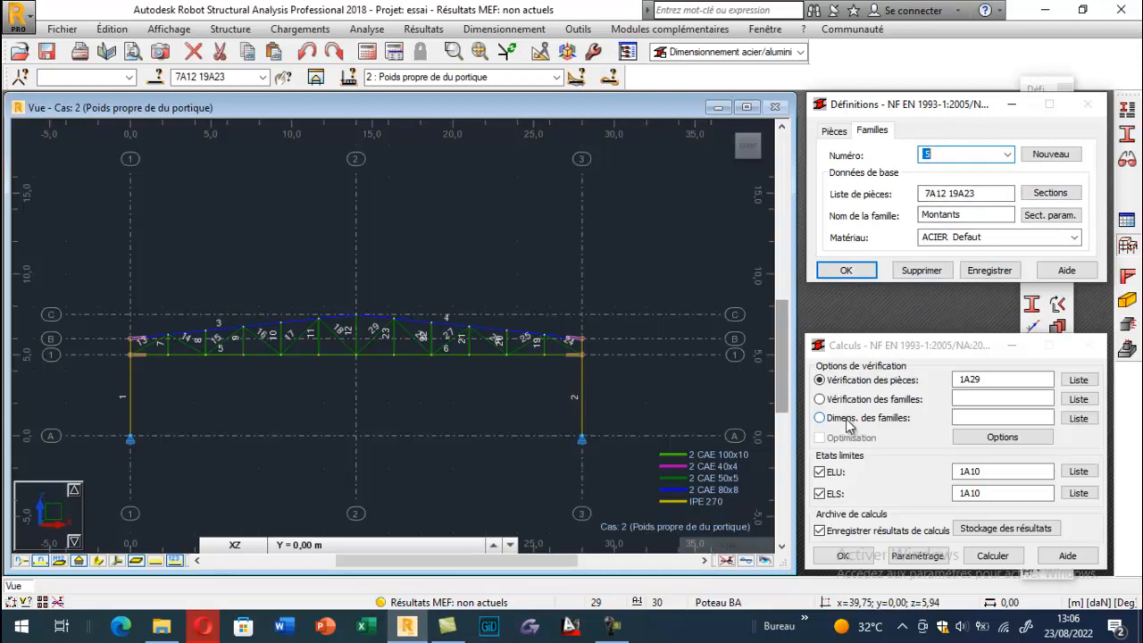
- Switch the calculation to family design (Dimens. des familles) and include all five families, 1A5
click(846, 419)
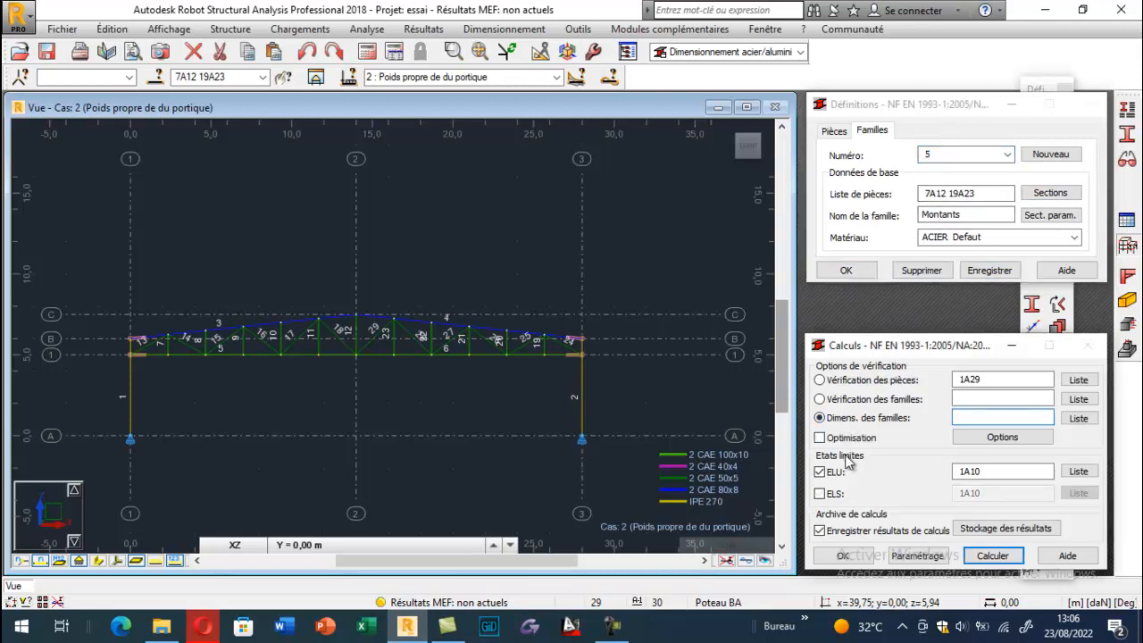
click(1078, 418)
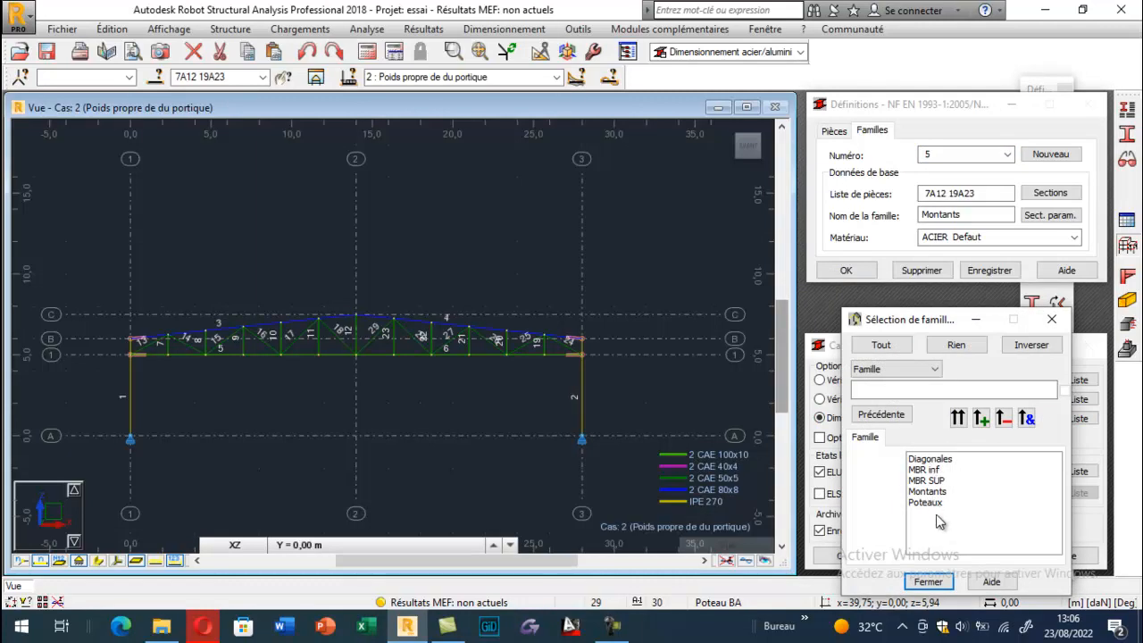
drag(933, 506, 946, 459)
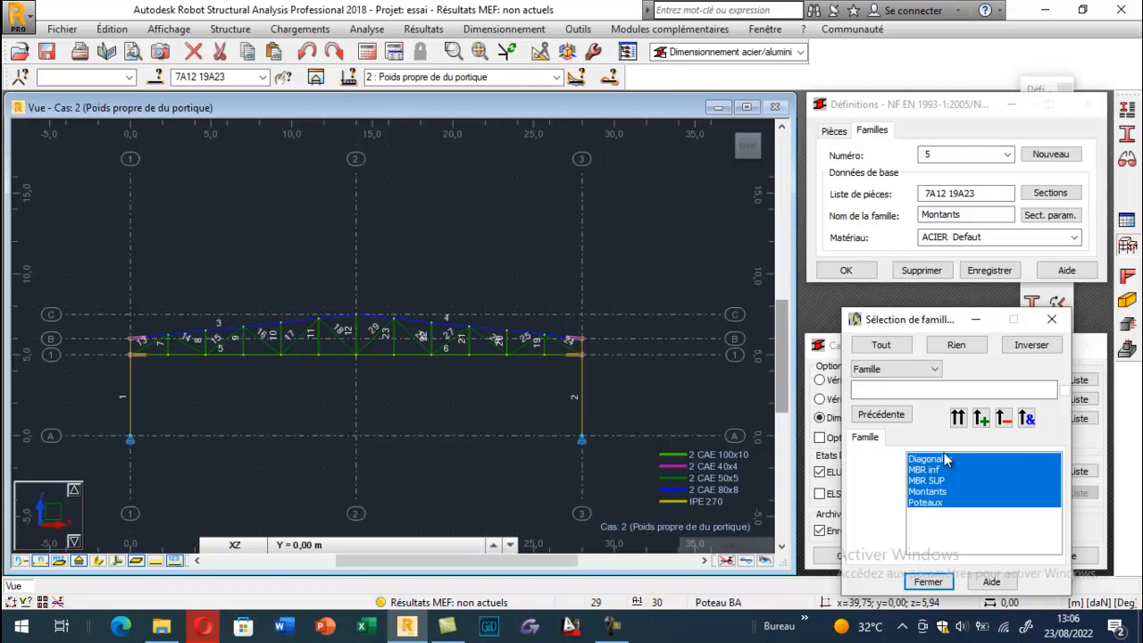
click(1052, 319)
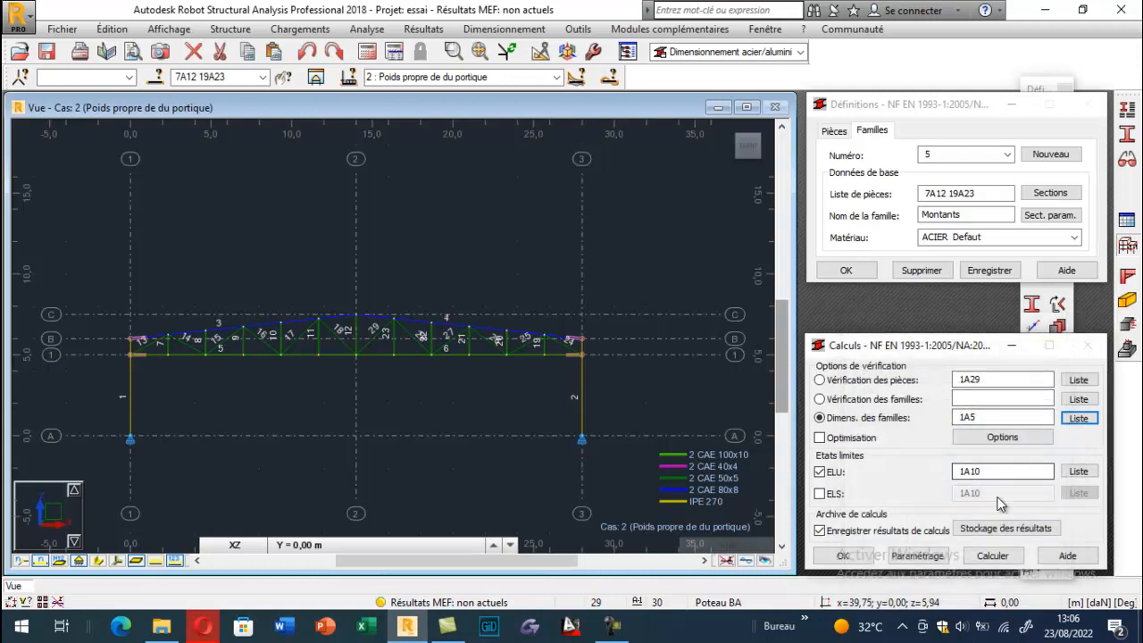
- Run the family design despite the outdated analysis results, and close its results without saving them
click(993, 556)
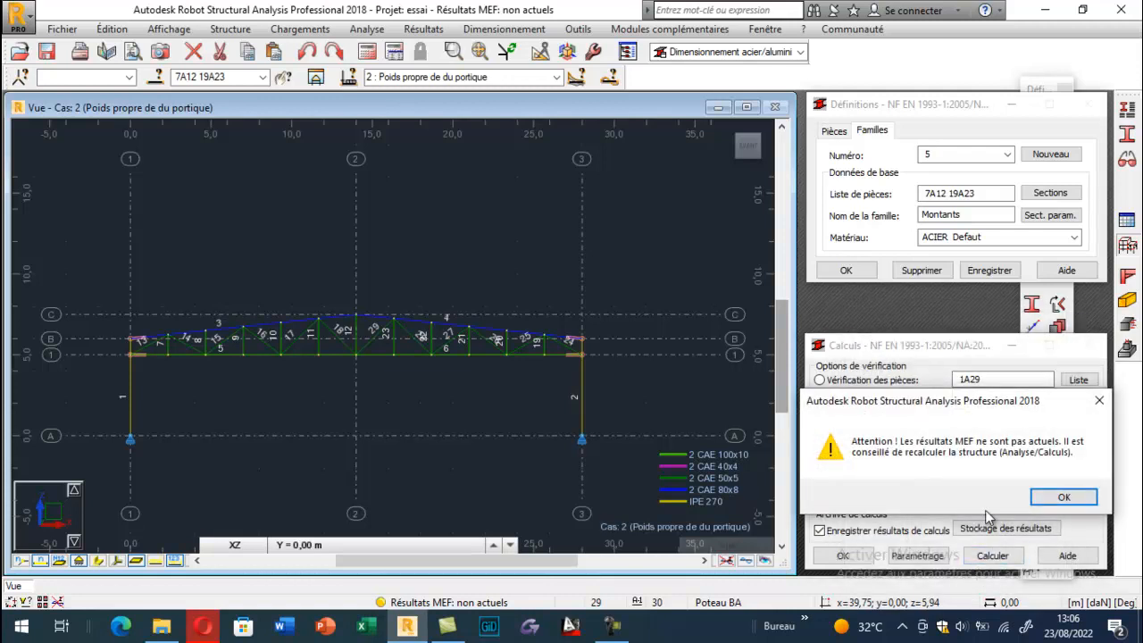
click(1082, 500)
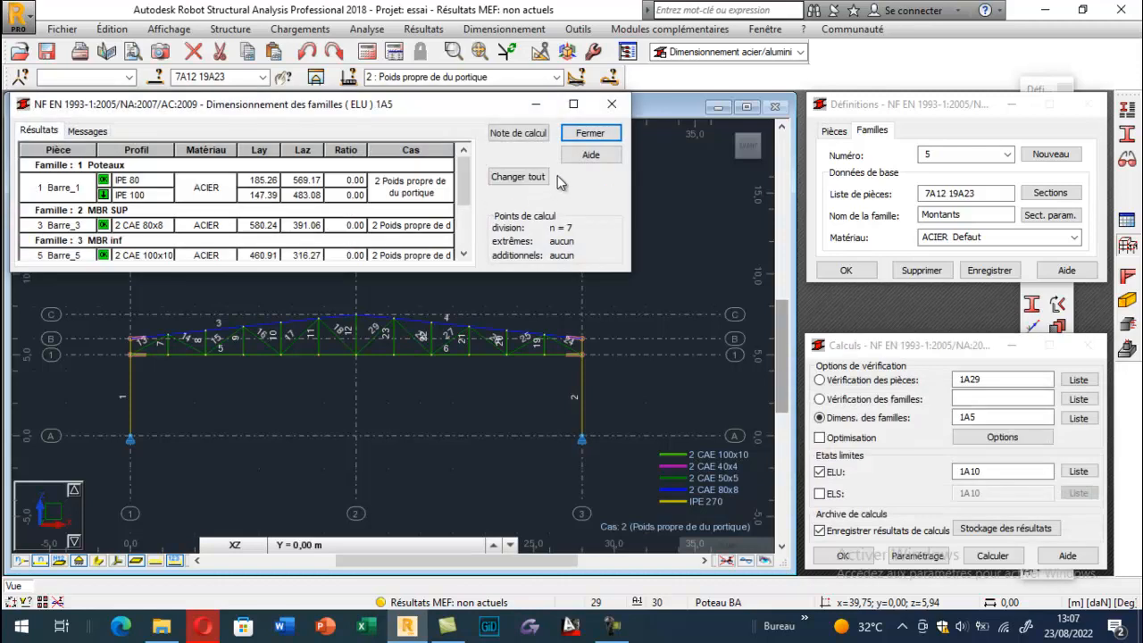
click(612, 104)
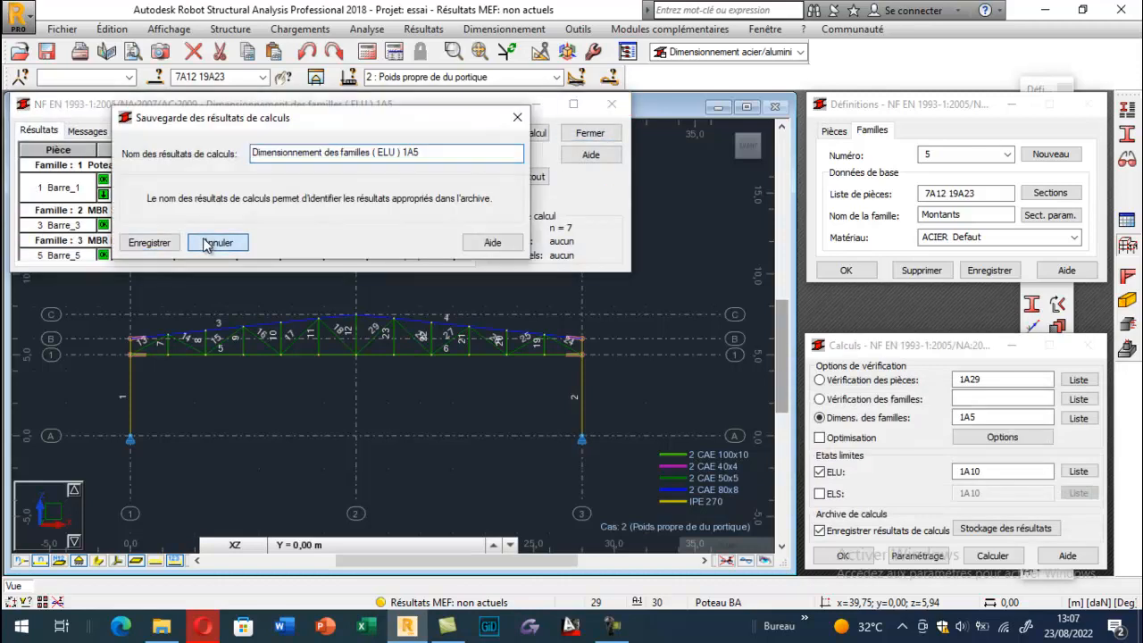
click(217, 243)
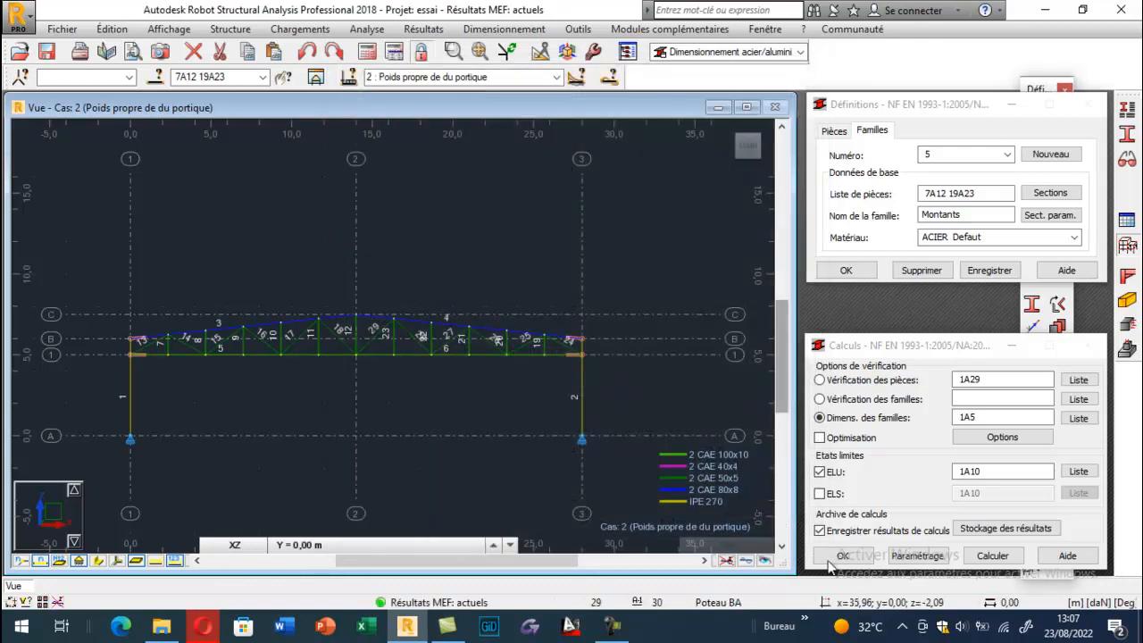
- Rerun the family design, check its messages, and enlarge the results window to show every family
click(1018, 560)
click(87, 129)
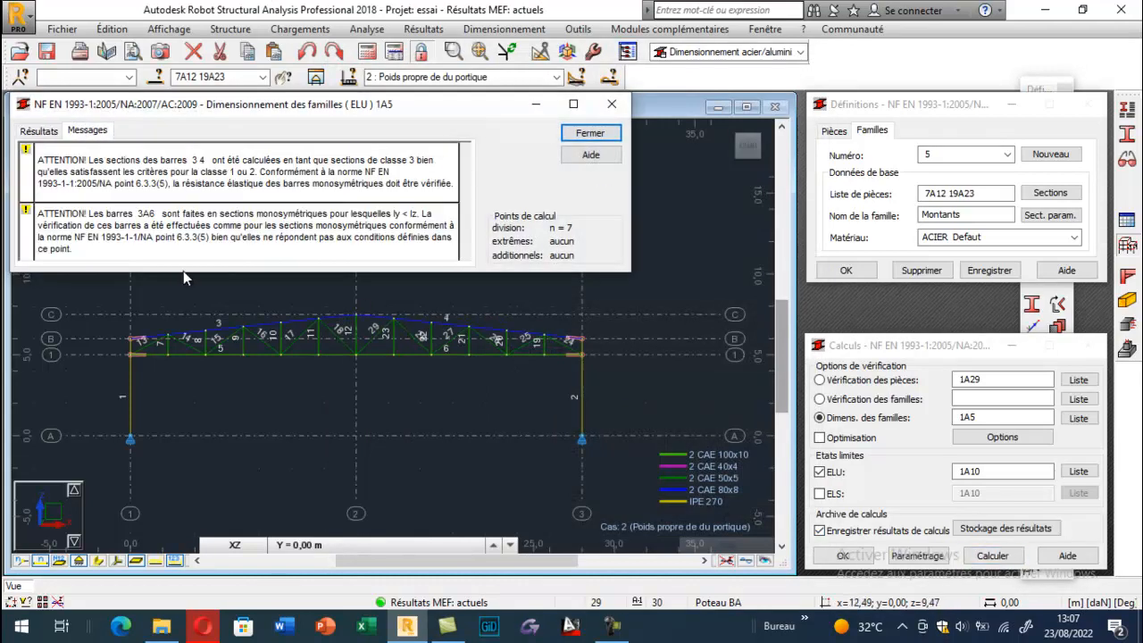
click(38, 131)
drag(96, 270, 95, 496)
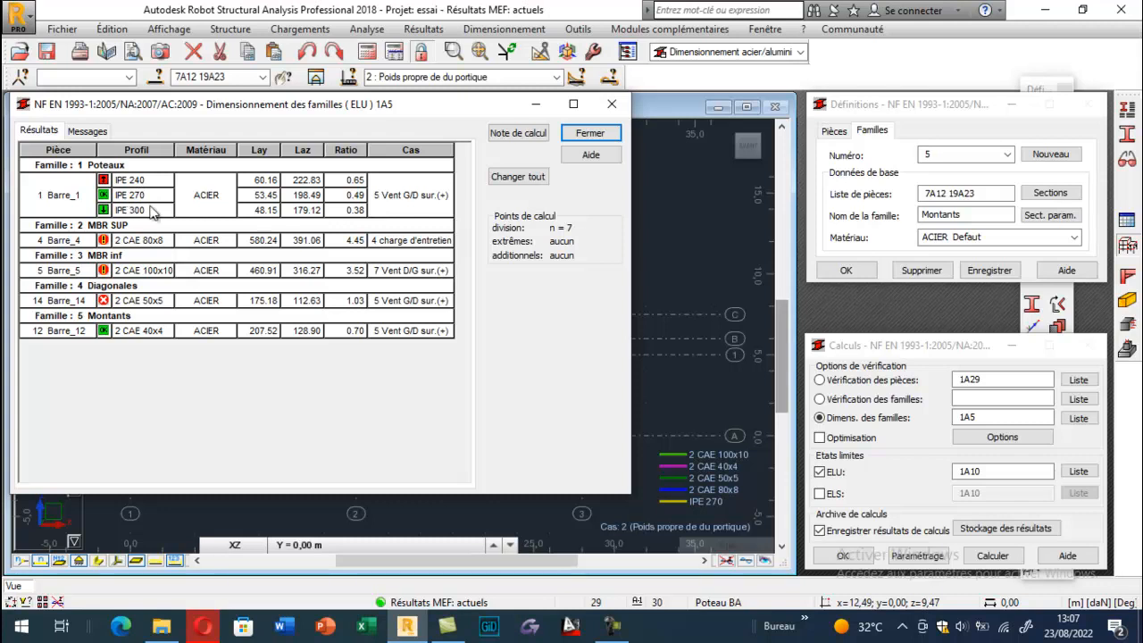
- Close the family design results without saving them, and check which load combinations are available for the ELU case selection
click(589, 132)
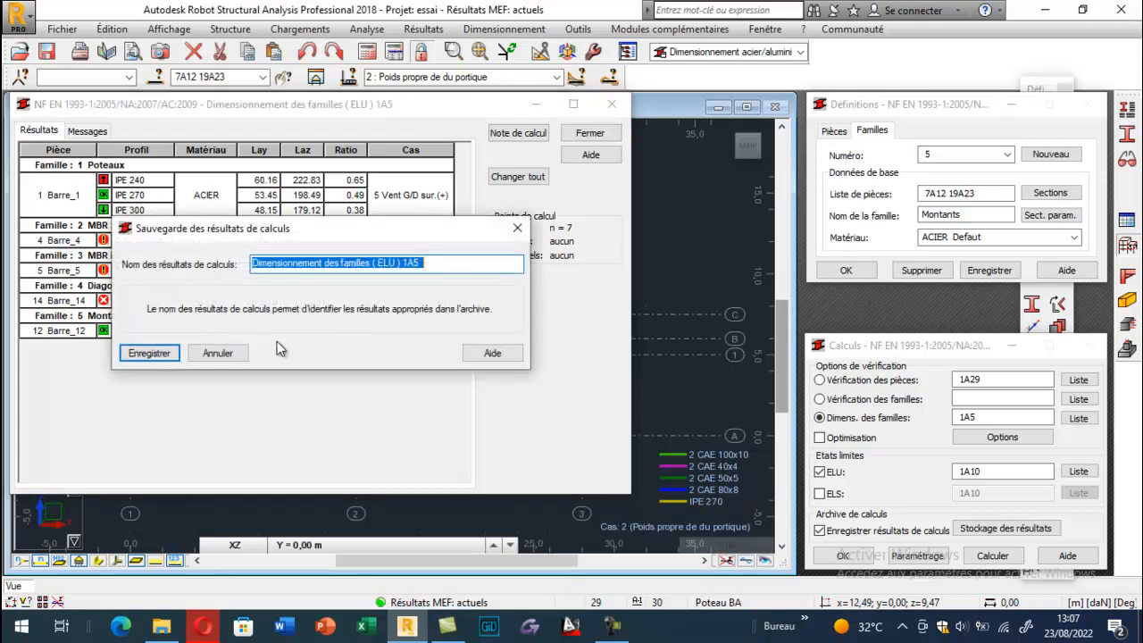
click(231, 353)
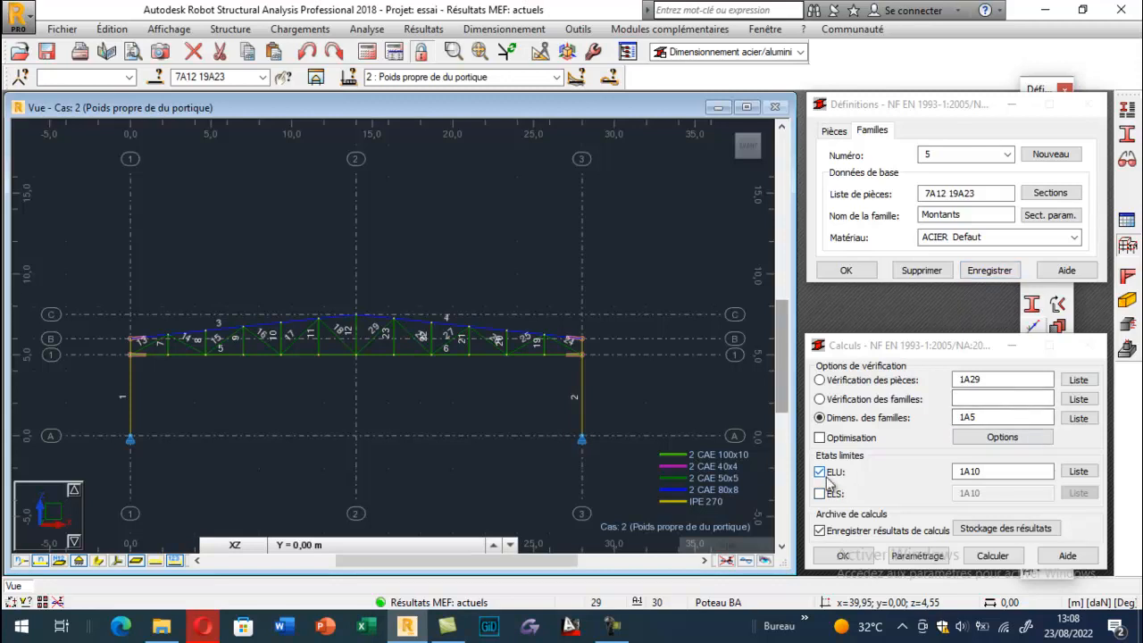
click(1078, 471)
click(920, 439)
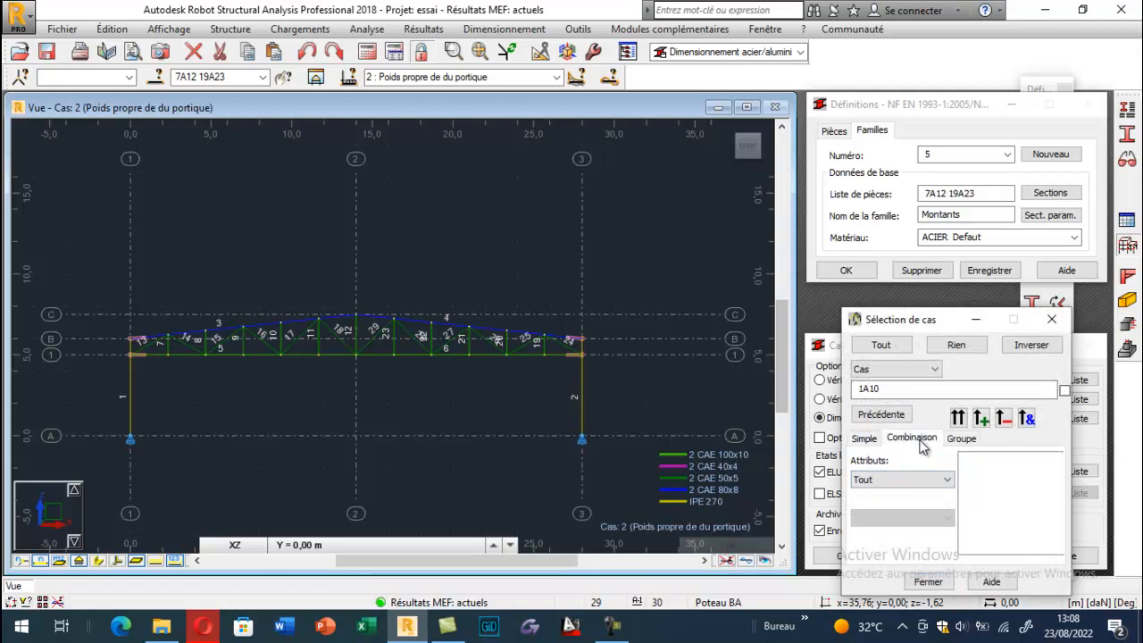
click(1051, 323)
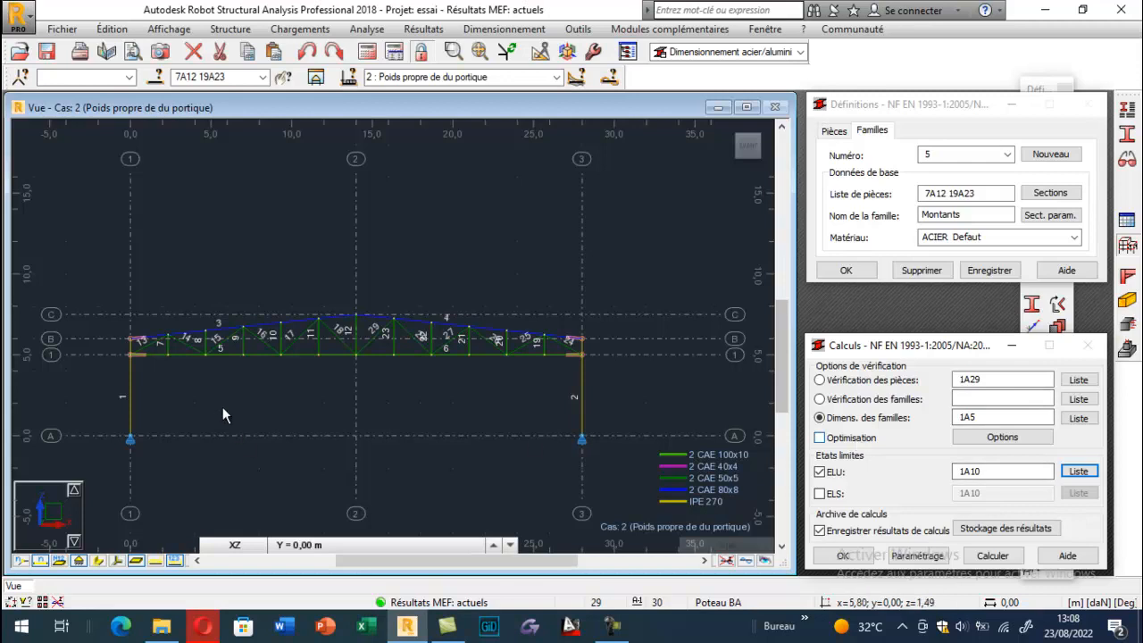
scroll(226, 396, up, 2)
scroll(227, 366, down, 2)
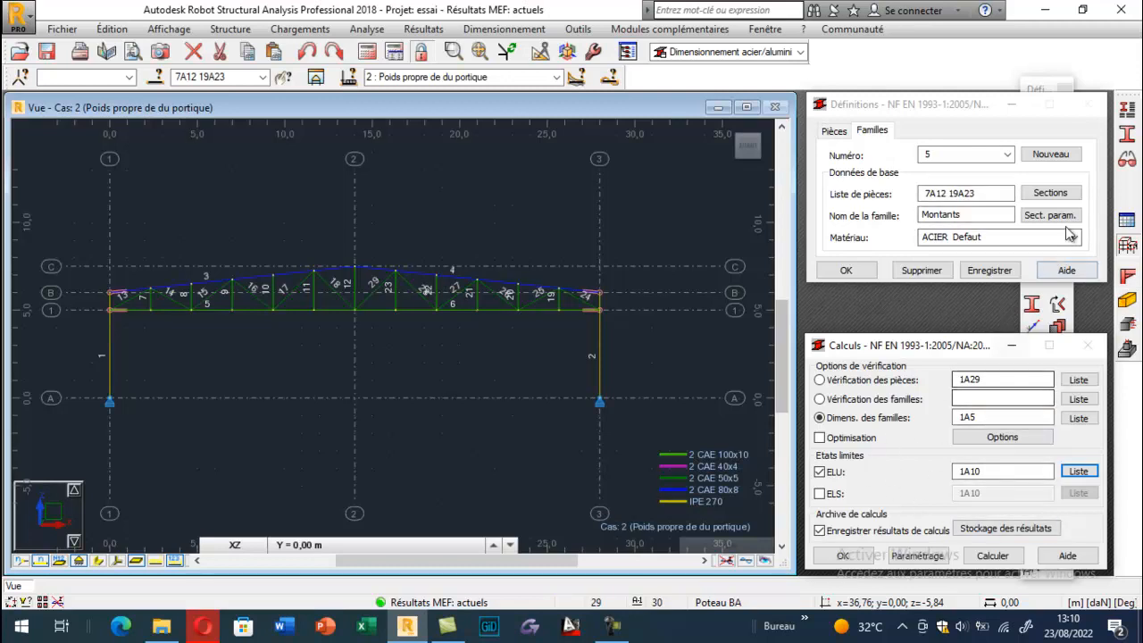
- Start a new bar type based on Barre and name it Poteaux
click(1127, 121)
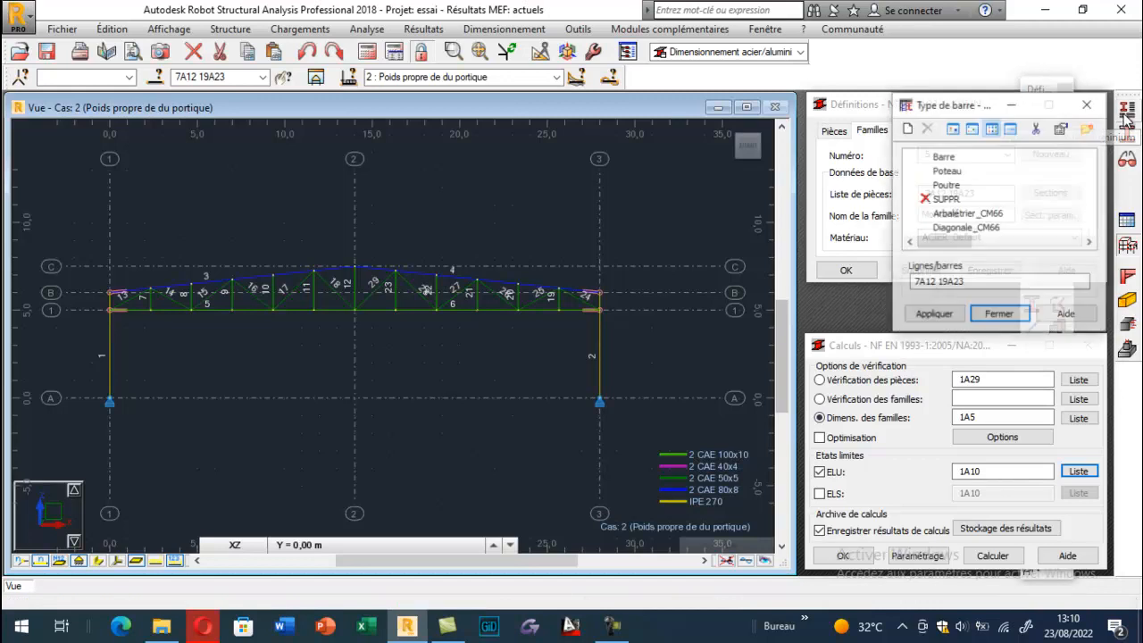
click(939, 157)
click(907, 127)
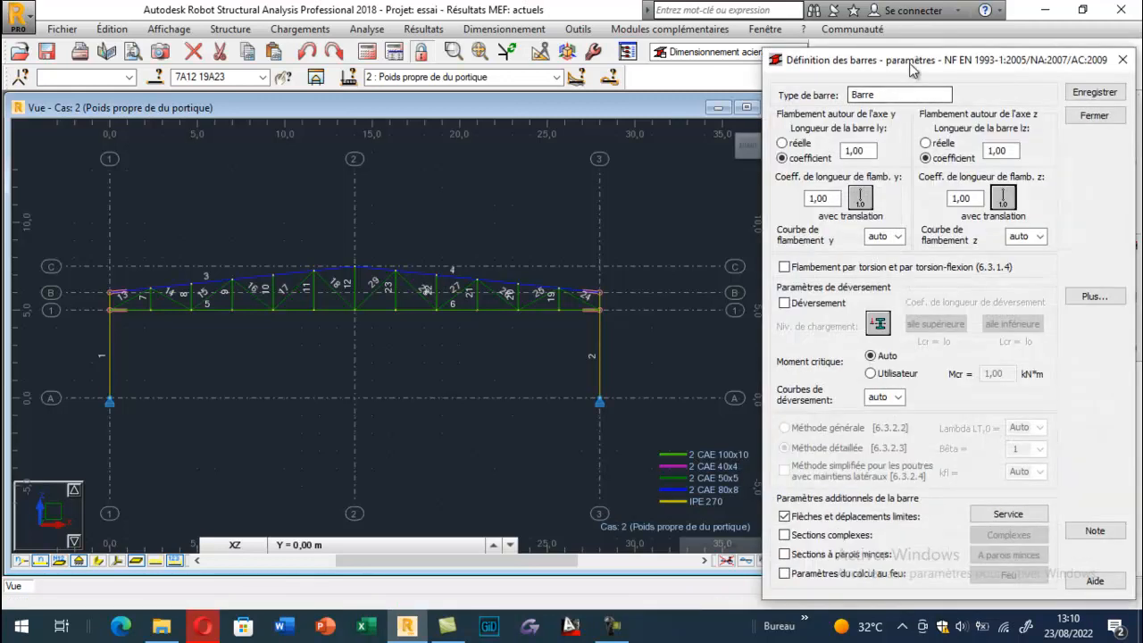
drag(911, 69, 710, 64)
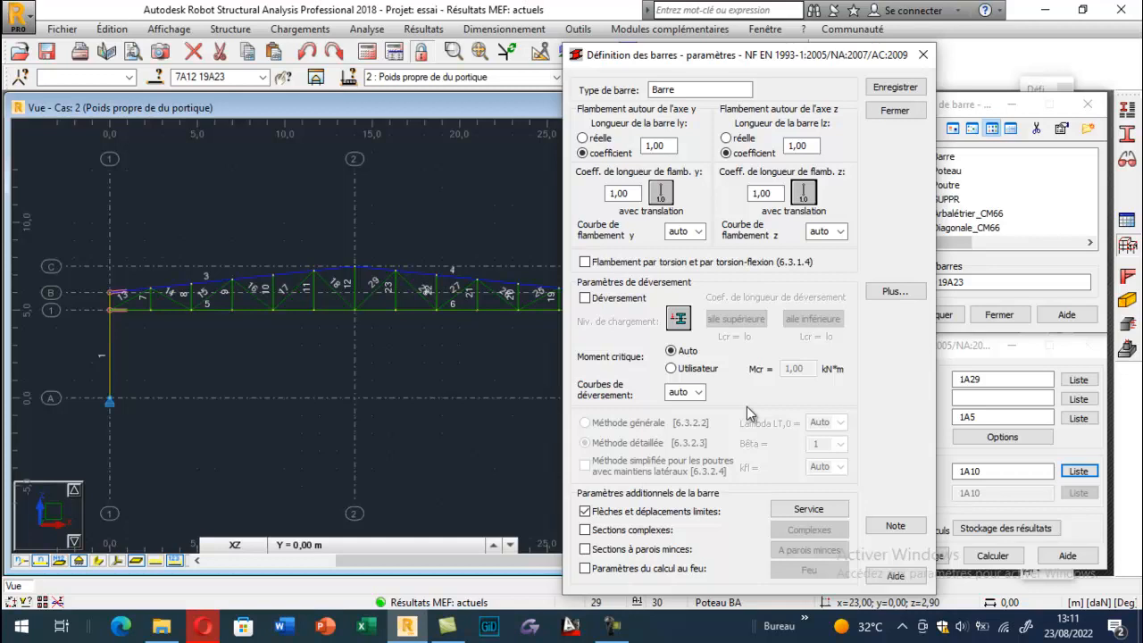
double_click(665, 90)
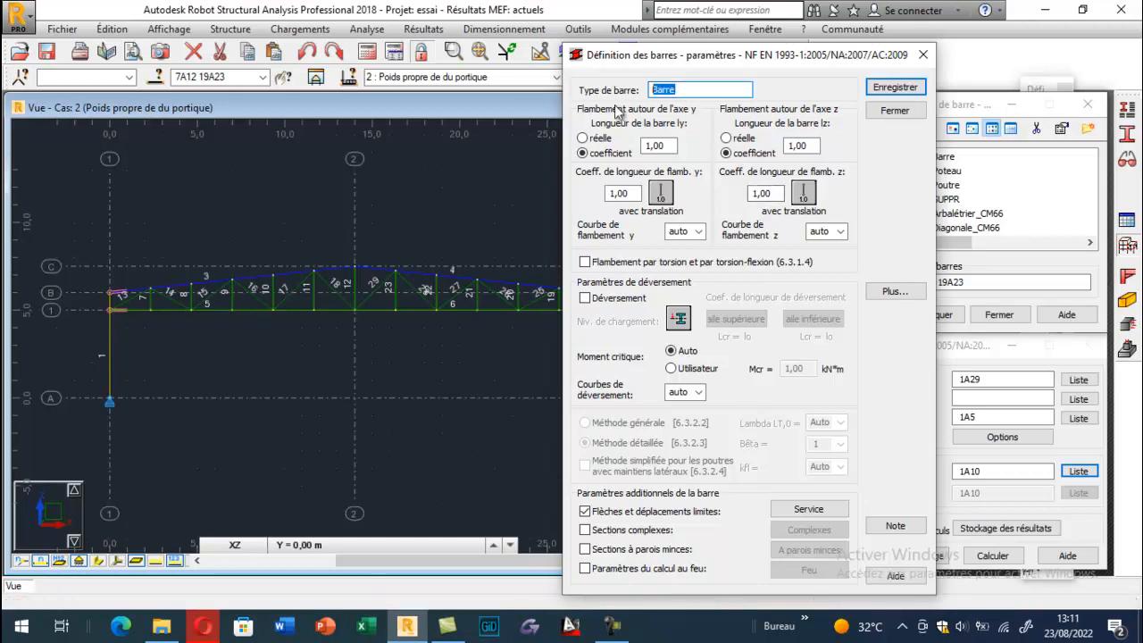
text(Poteaux)
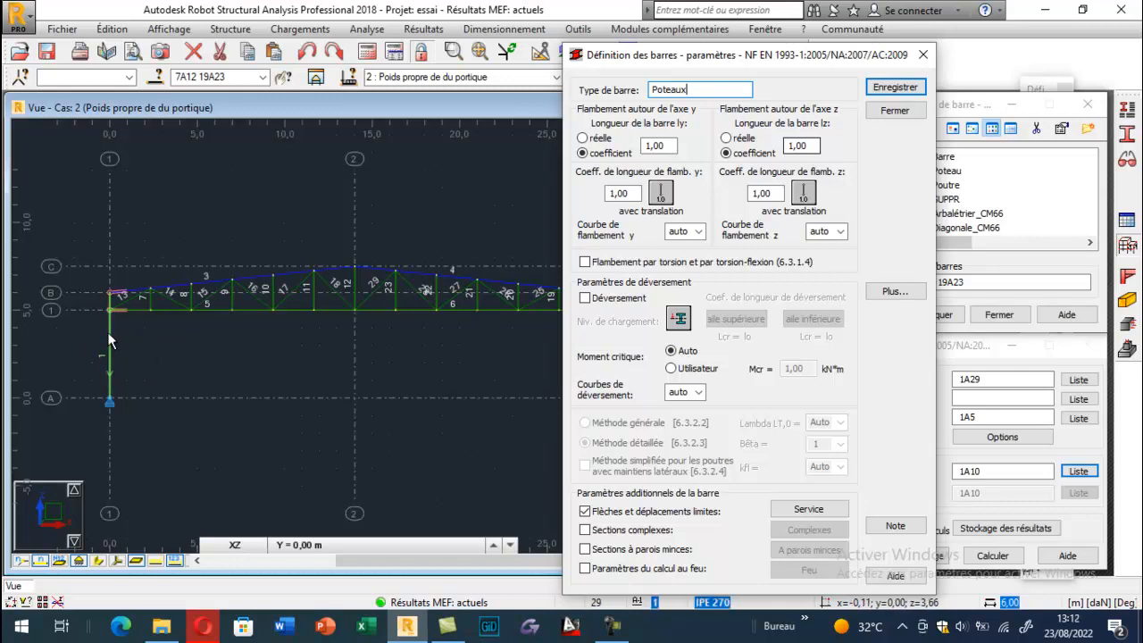
- Examine column 1, its base support and its joints with the upper and lower truss chords
scroll(125, 302, up, 4)
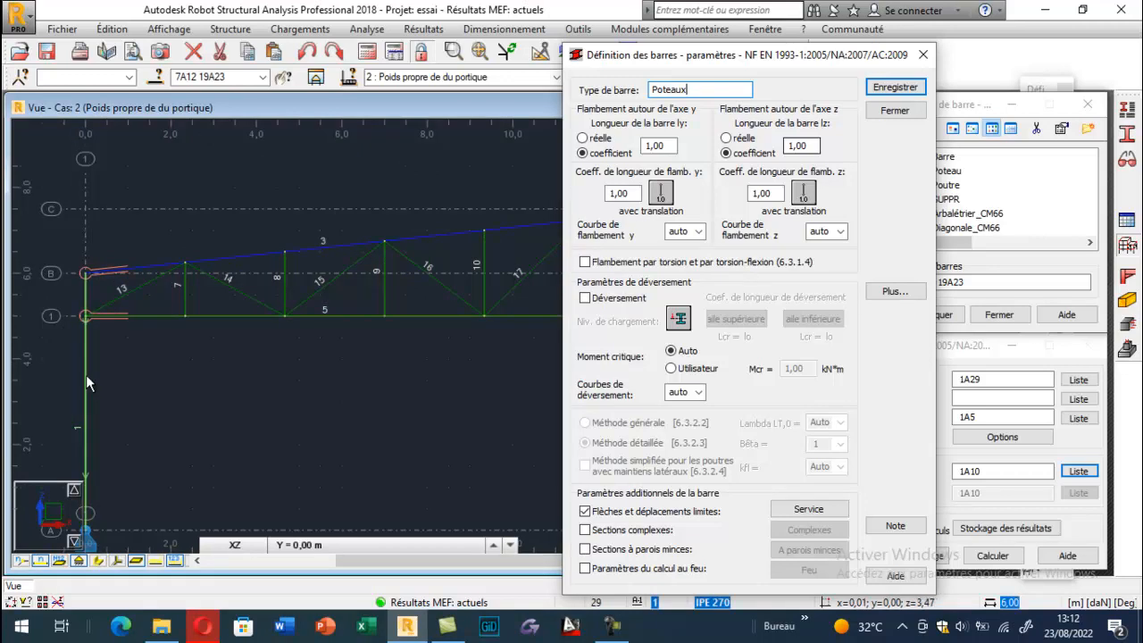
scroll(206, 208, down, 2)
double_click(661, 145)
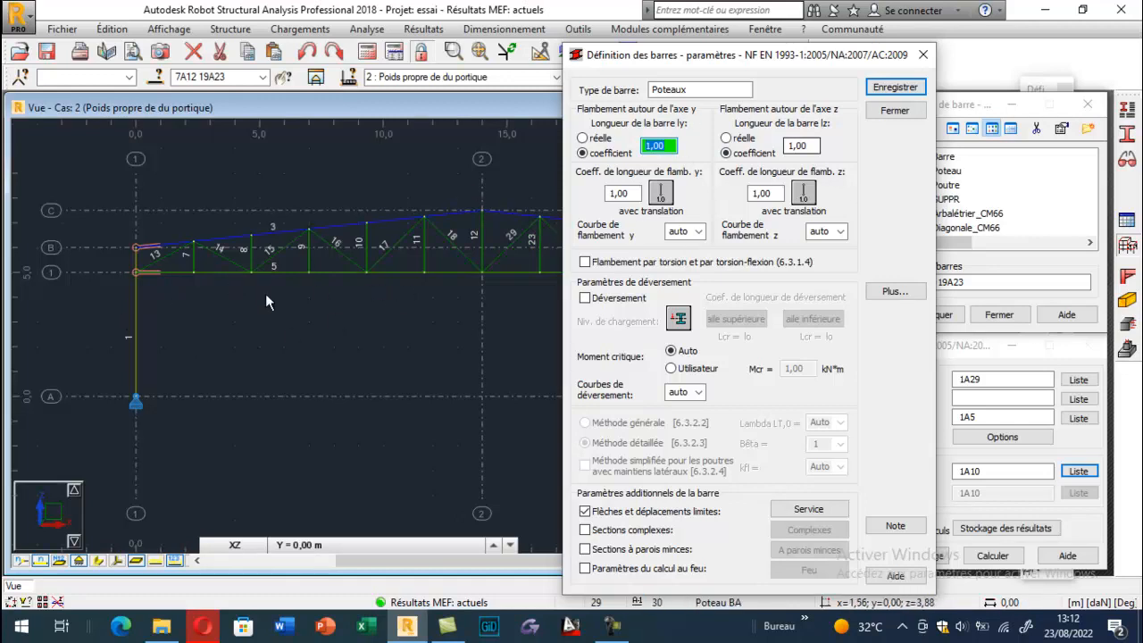
click(120, 396)
scroll(136, 256, up, 1)
scroll(136, 254, up, 3)
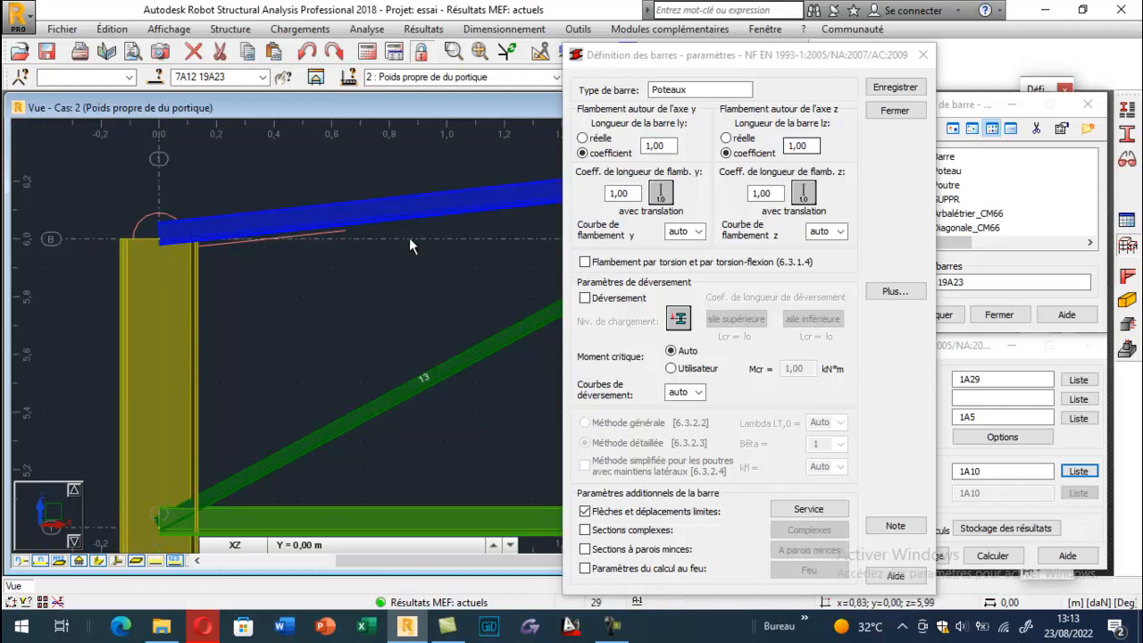
scroll(259, 250, down, 3)
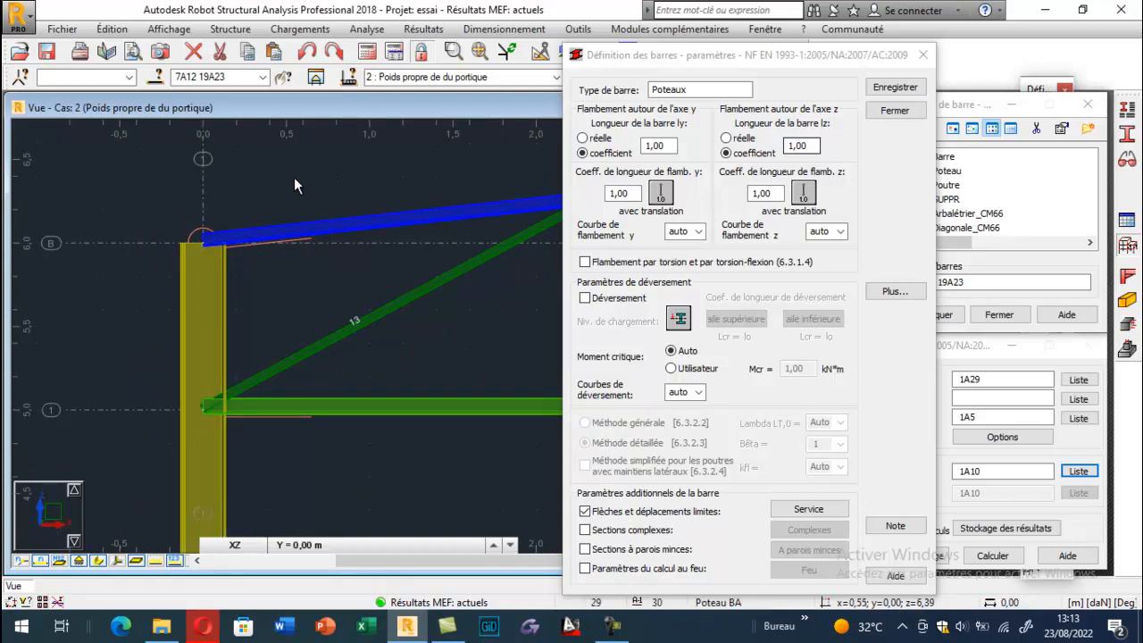
scroll(246, 251, down, 2)
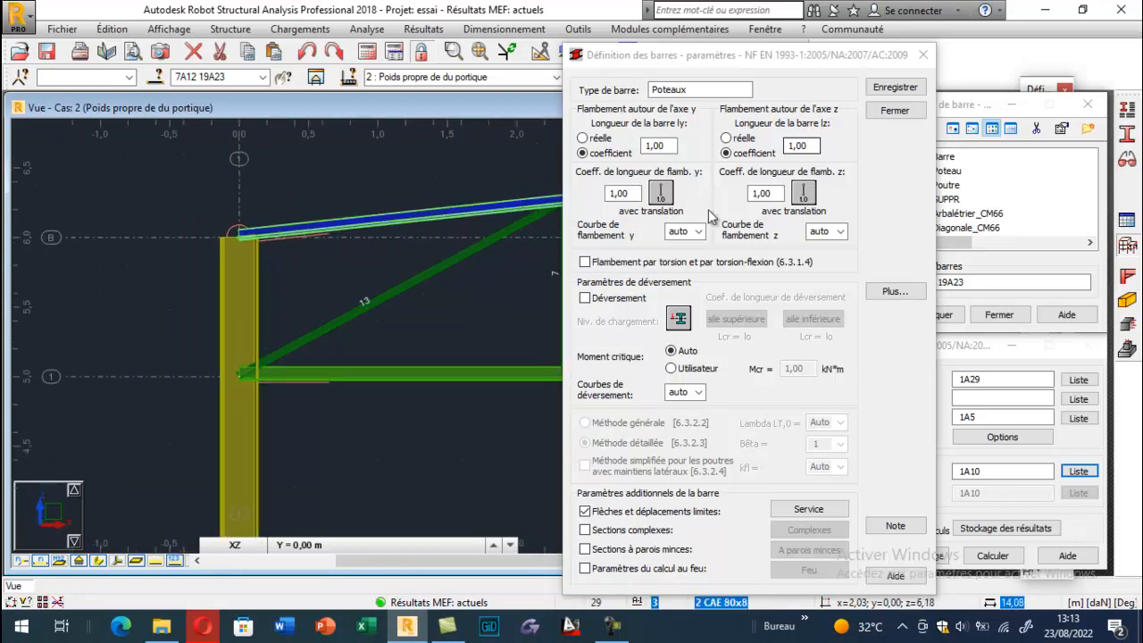
scroll(245, 251, down, 2)
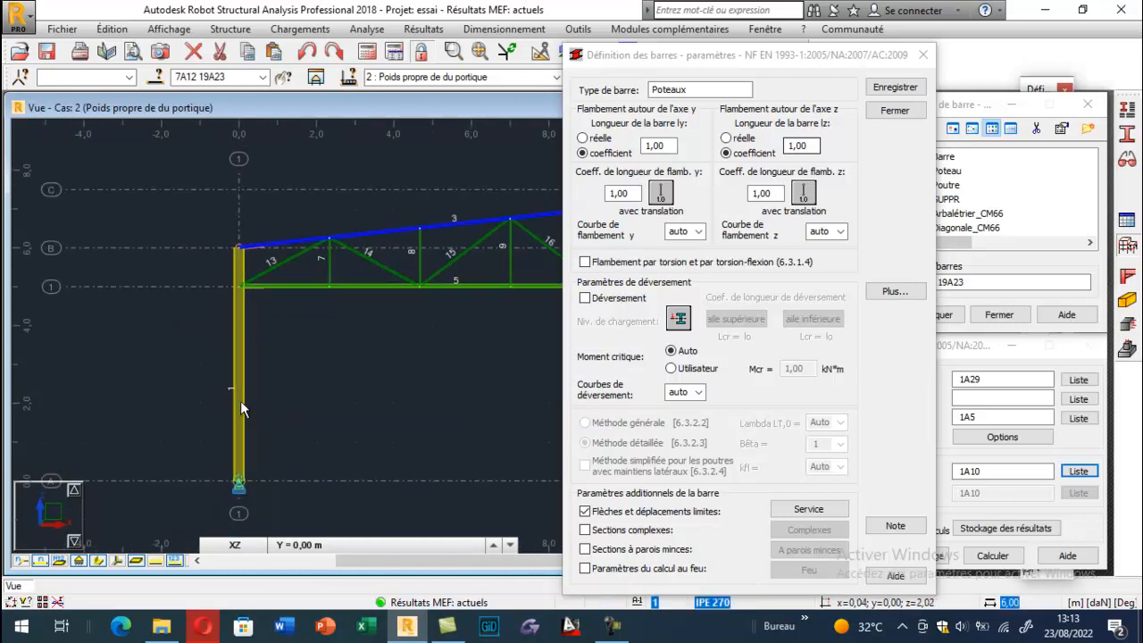
- Set the Poteaux buckling length coefficients to 2.0 about y with translation and 0.7 about z without translation
click(660, 193)
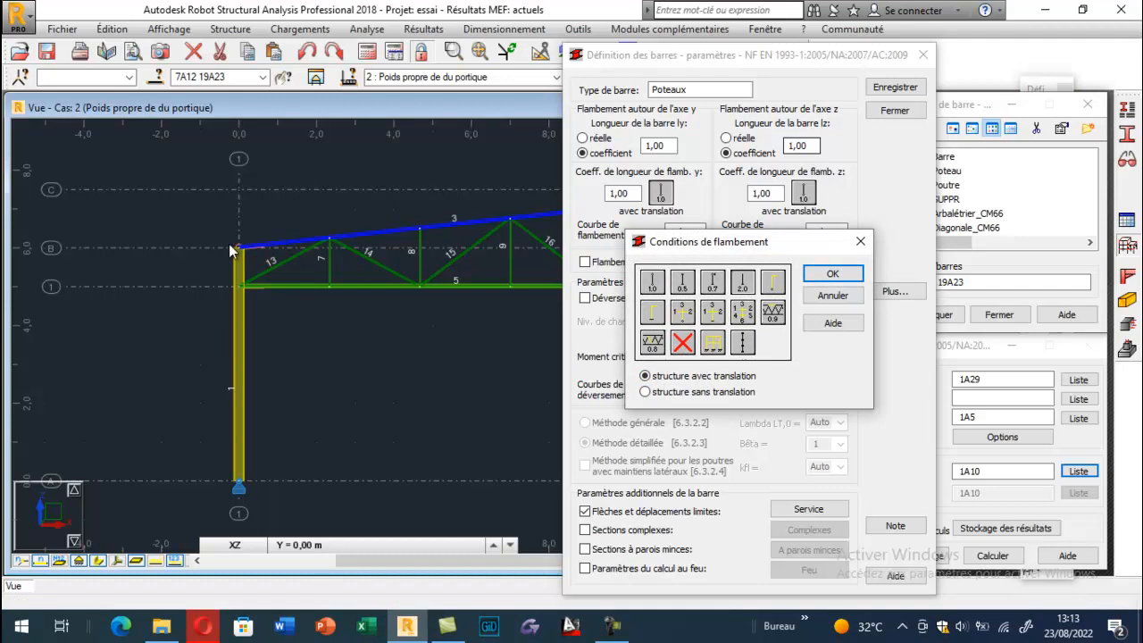
click(832, 273)
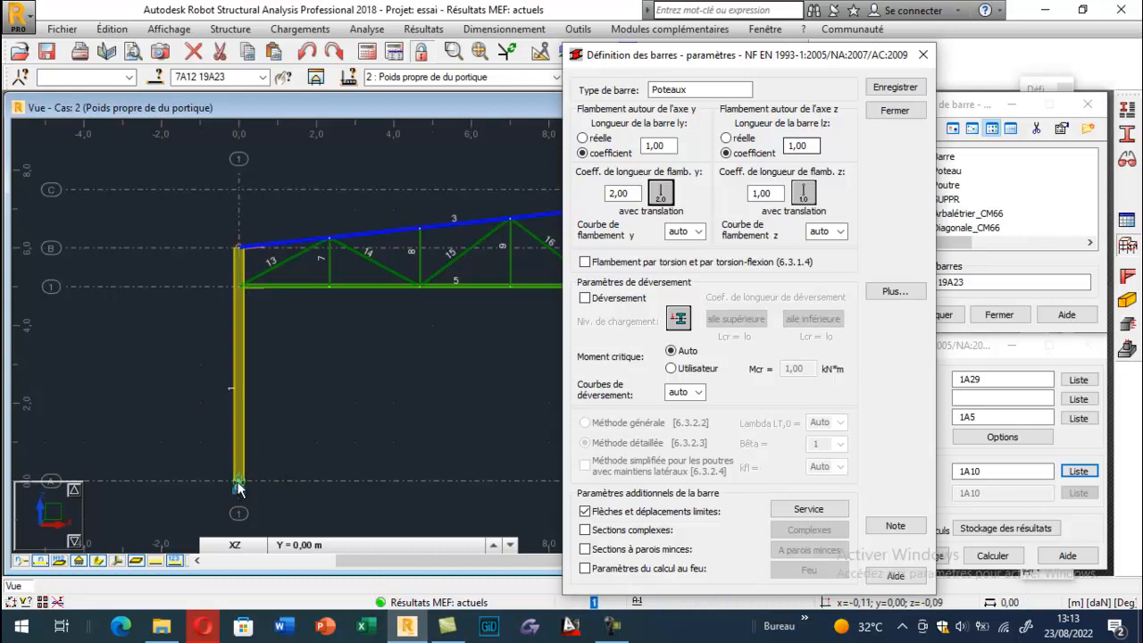
click(242, 251)
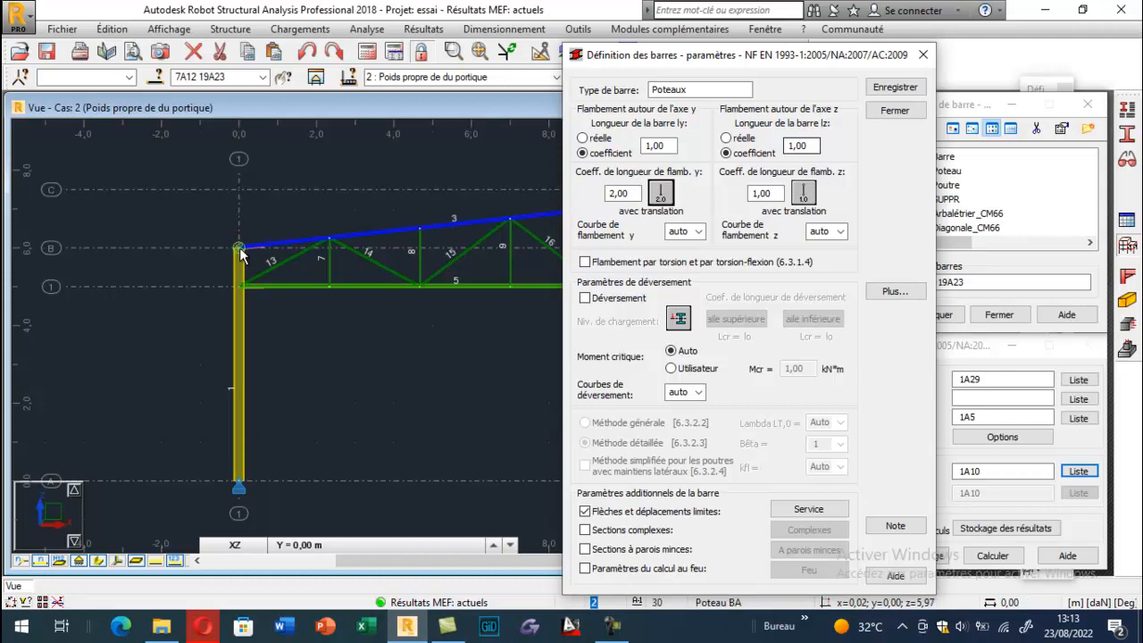
click(815, 231)
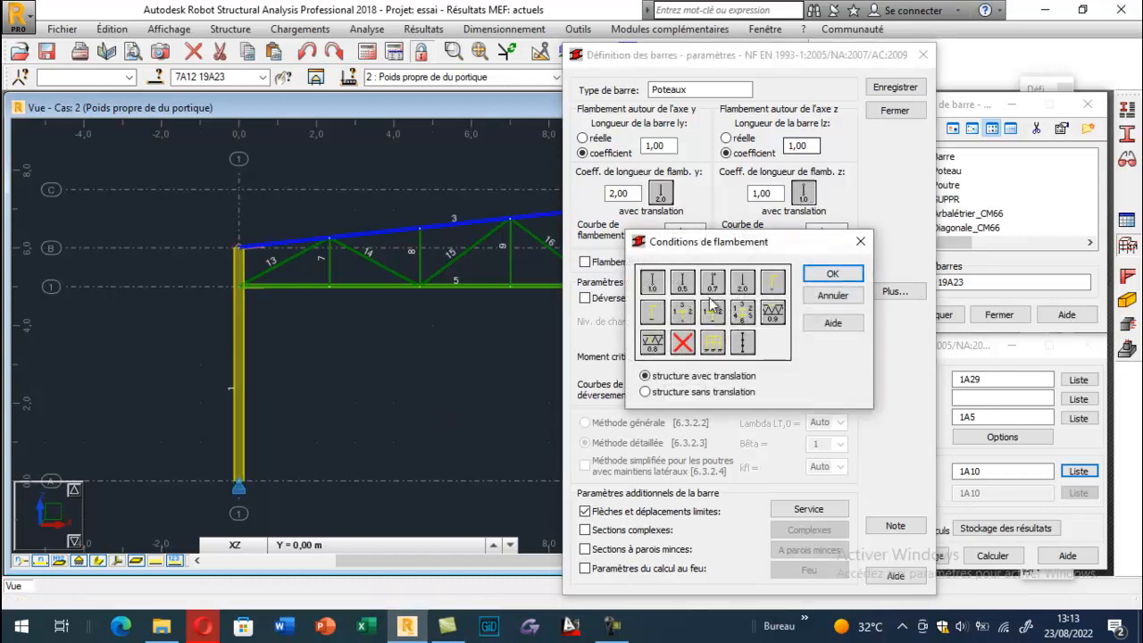
click(693, 401)
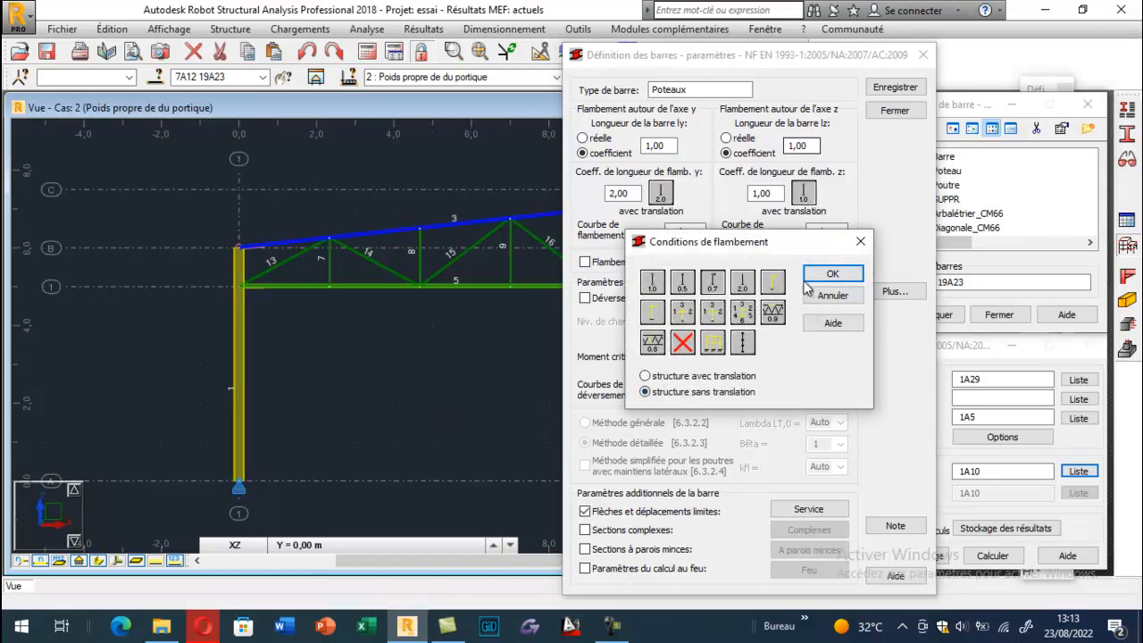
click(812, 277)
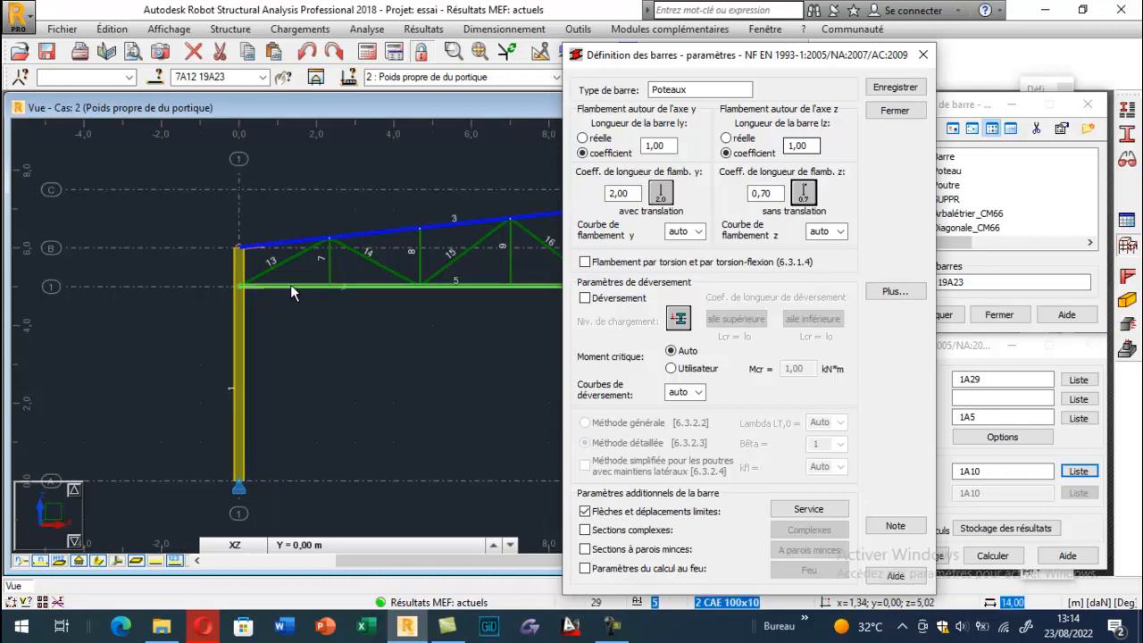
- Enable lateral-torsional buckling (Déversement) for Poteaux and place the loading level at the upper flange
click(586, 299)
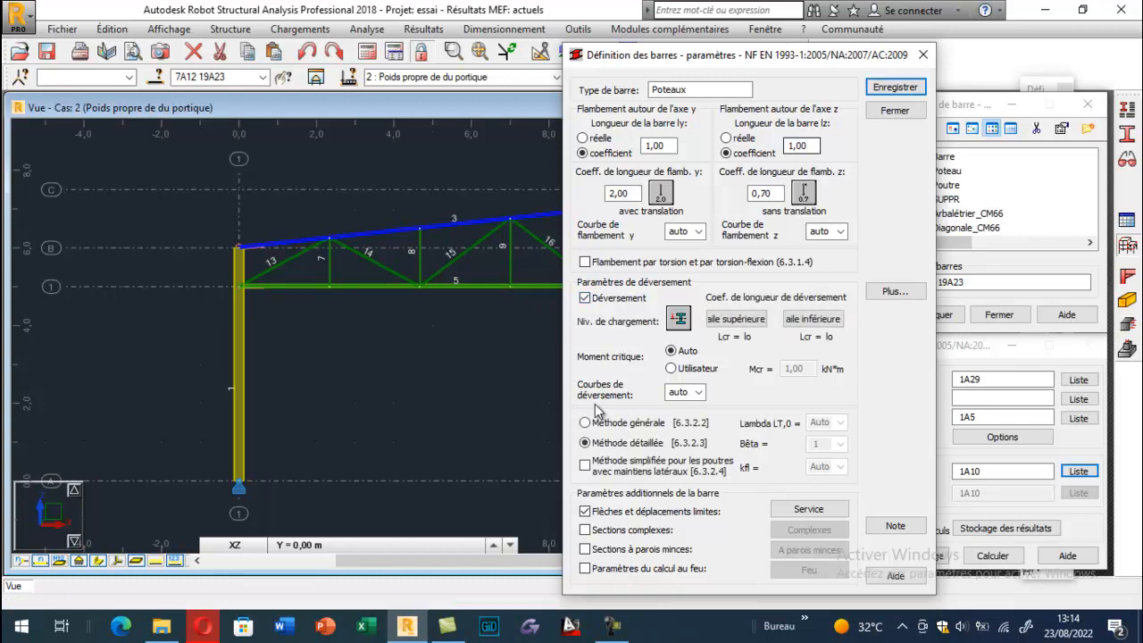
click(679, 319)
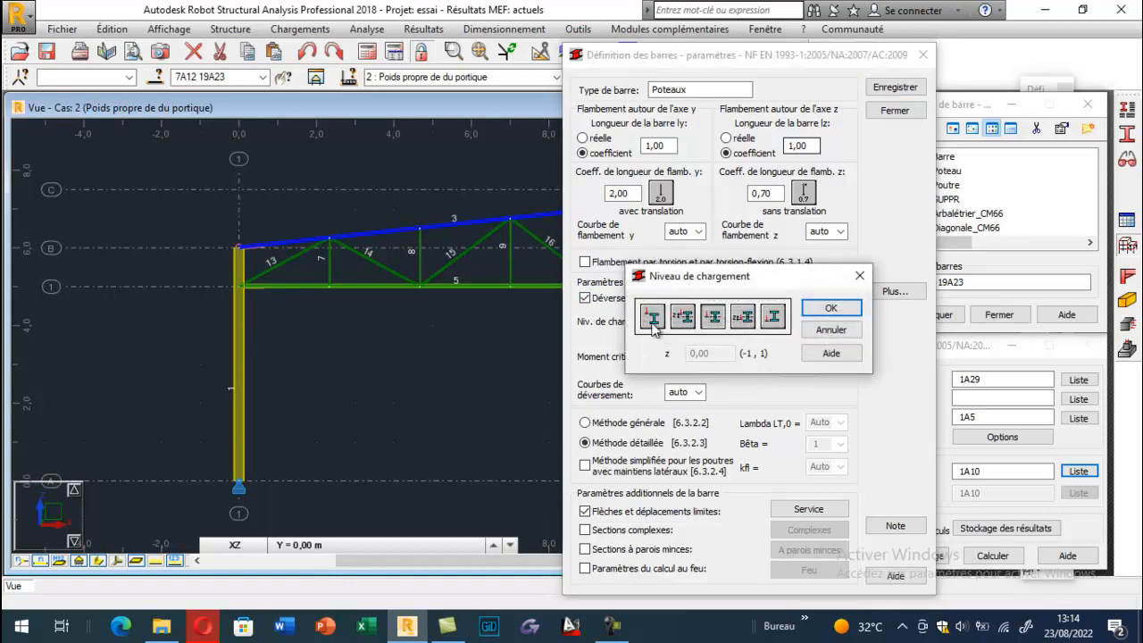
click(828, 309)
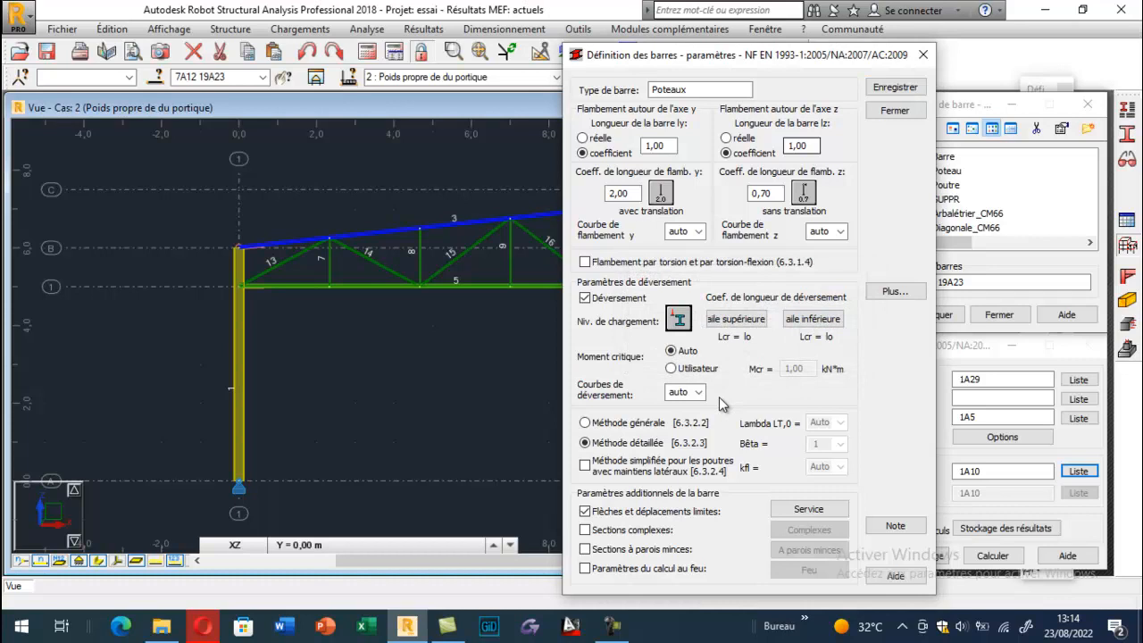
- Set the lateral-torsional buckling length to 0.7 lo for both the upper and lower flanges
click(736, 323)
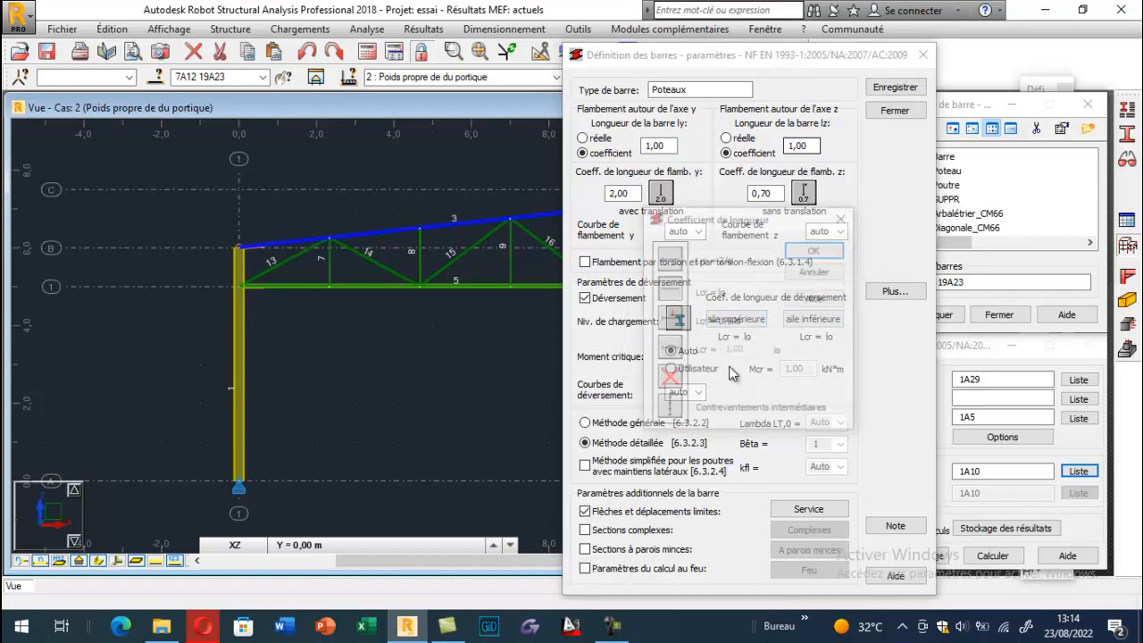
click(671, 353)
text(0,)
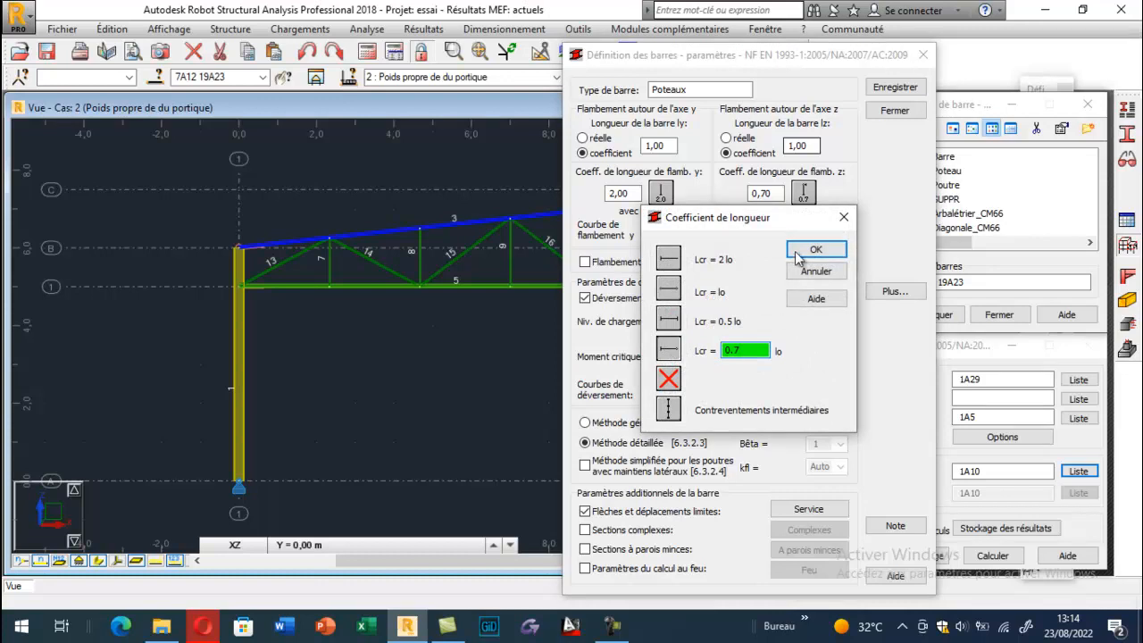
click(799, 255)
click(813, 319)
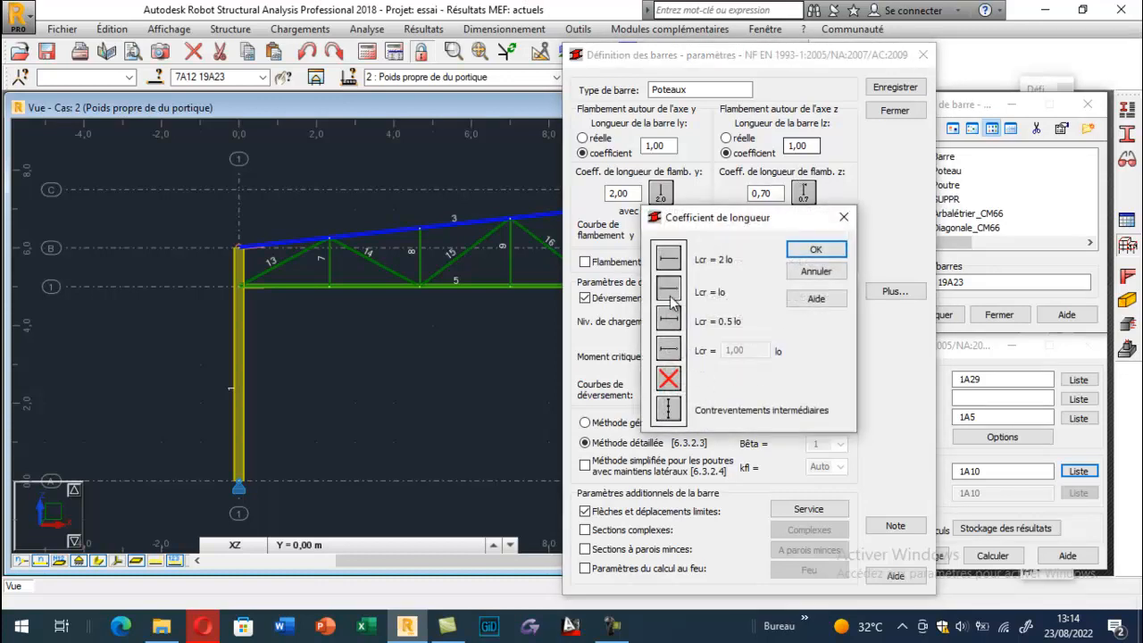
click(670, 350)
text(0,)
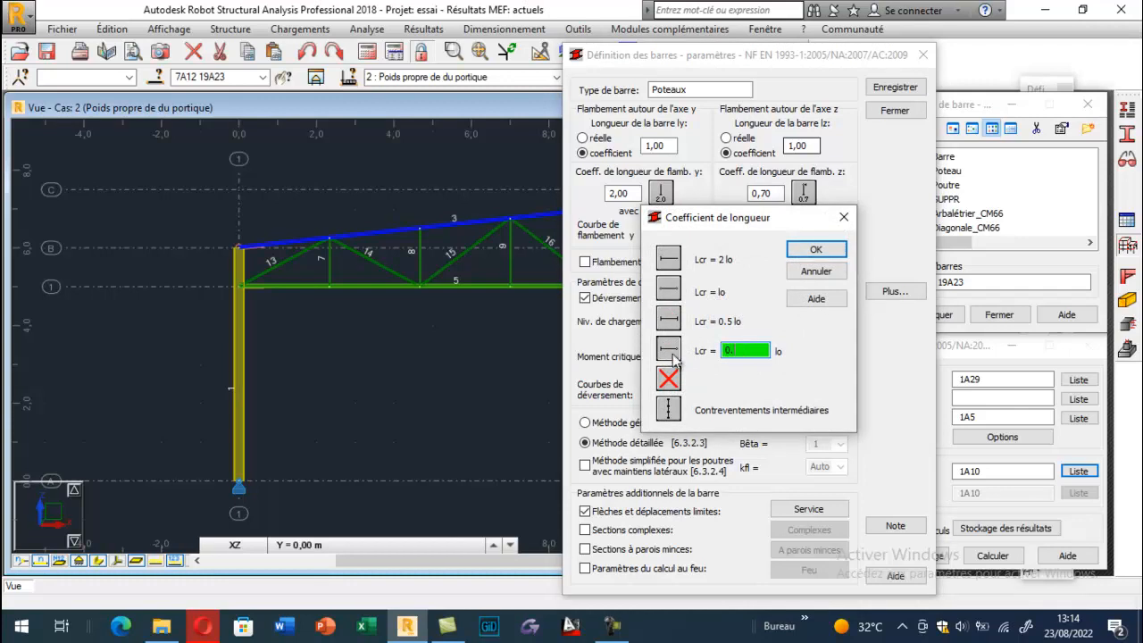
text(7)
click(816, 249)
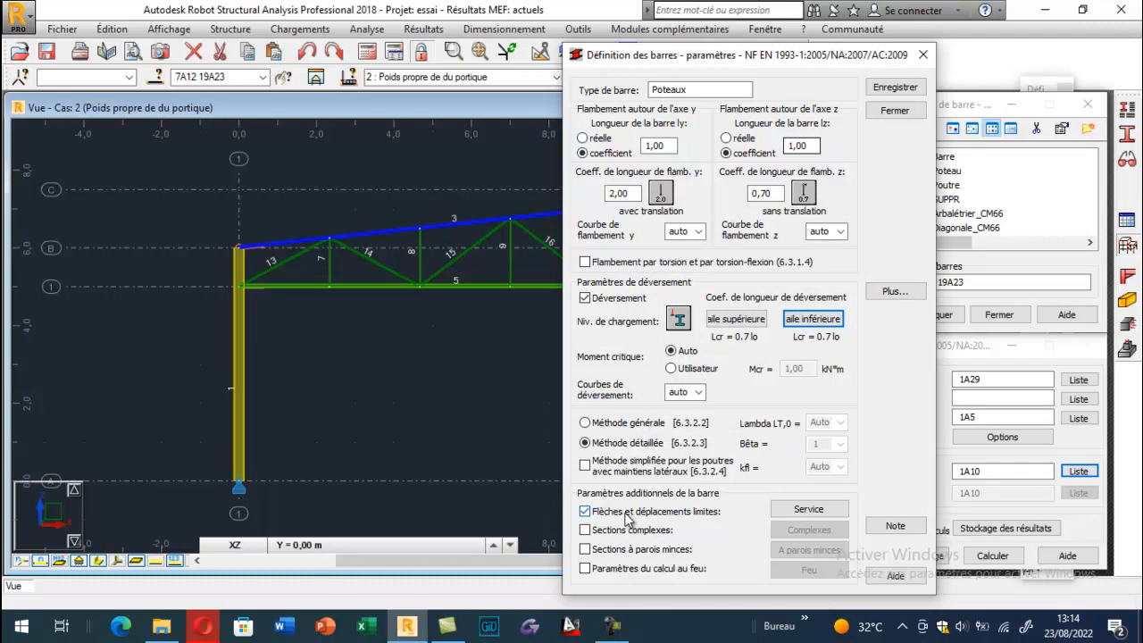
- Enable the X nodal displacement limit of L/150 in the Poteaux service settings
click(789, 516)
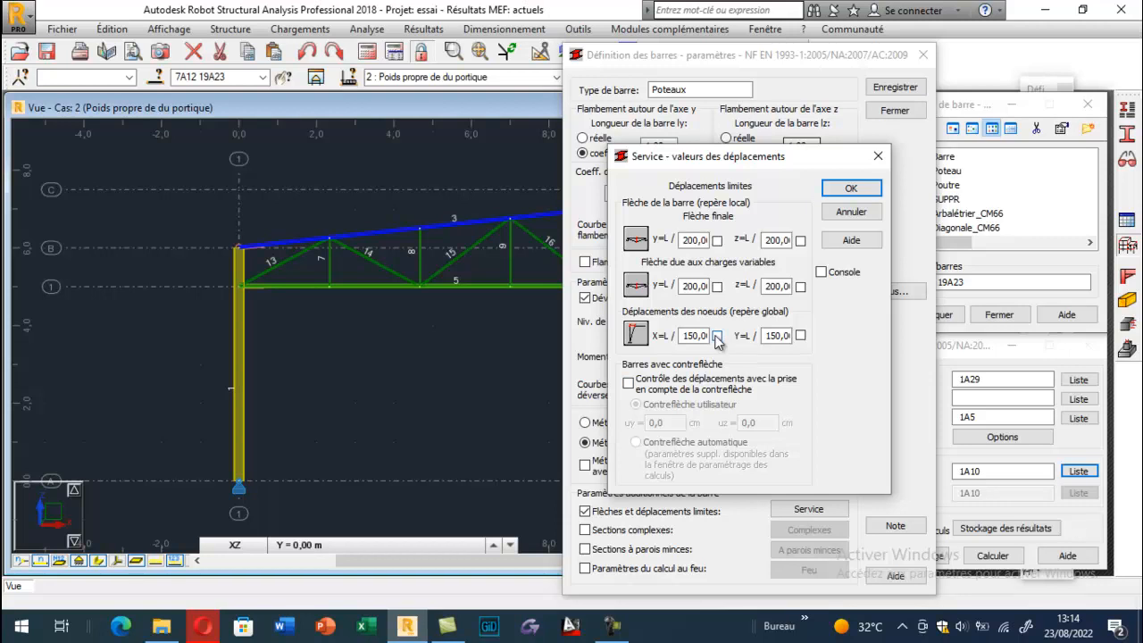
click(717, 336)
click(849, 188)
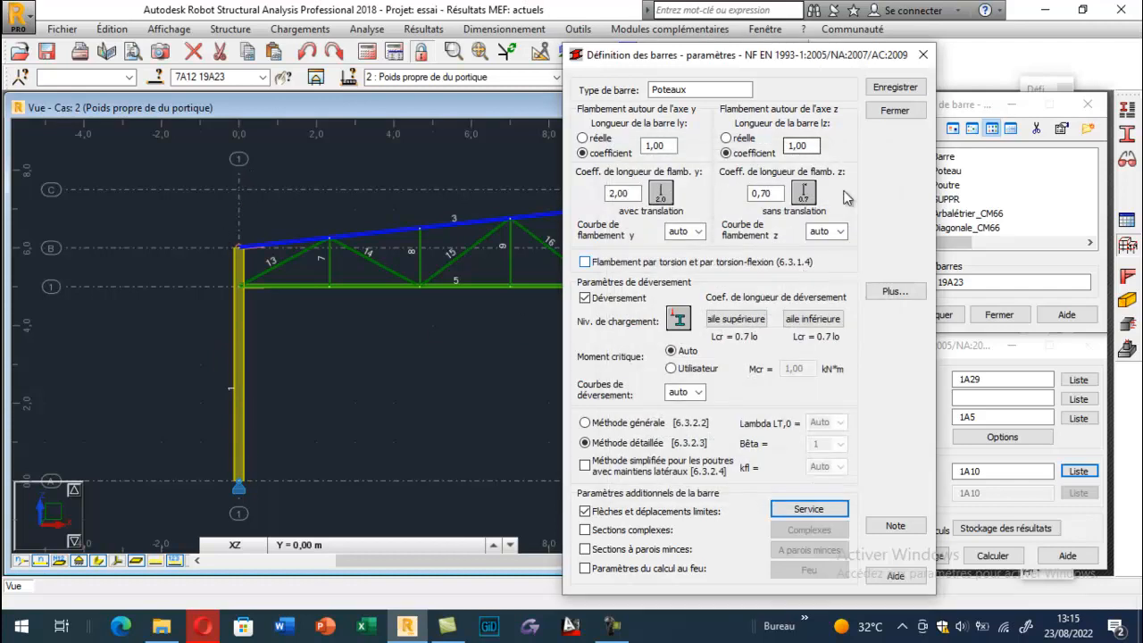
- Save the Poteaux bar type, overwriting the existing type of the same name
click(870, 93)
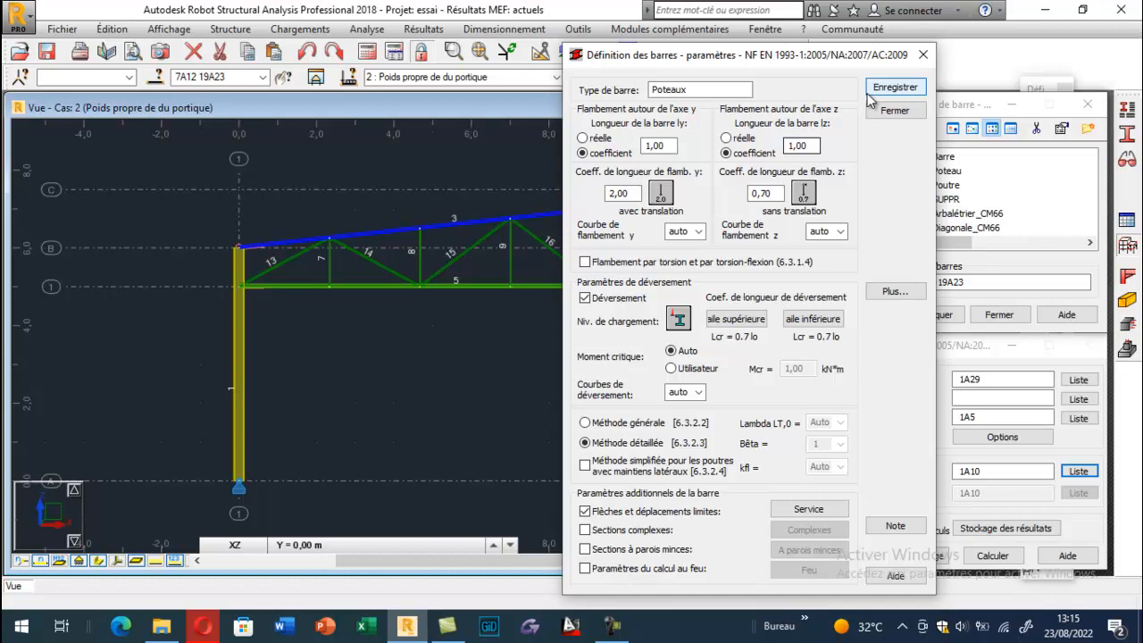
click(883, 87)
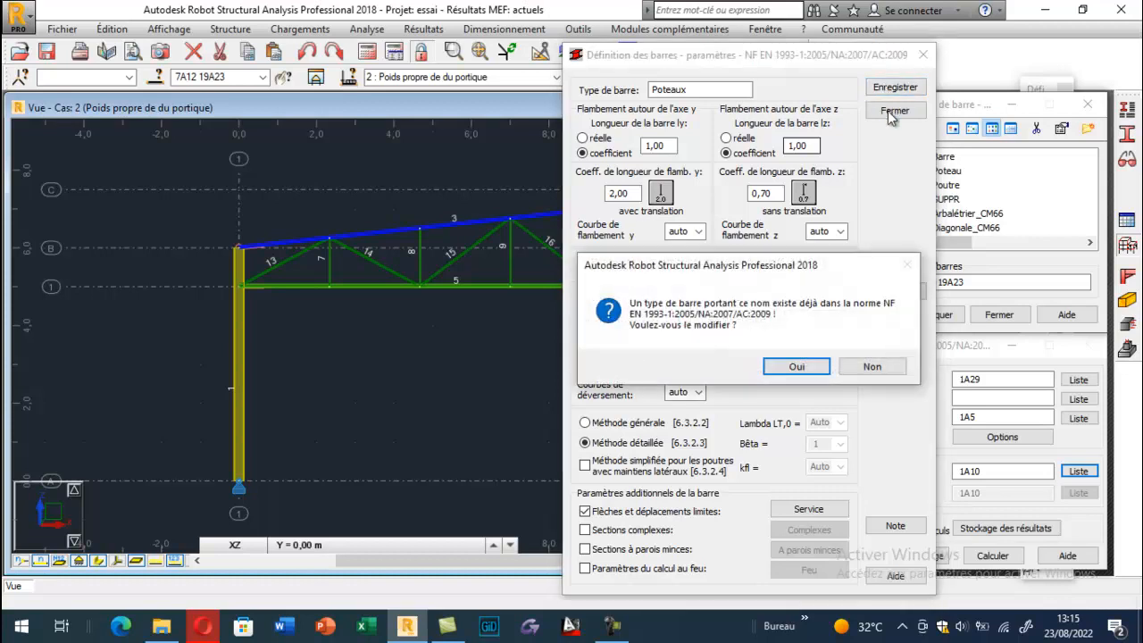
click(798, 367)
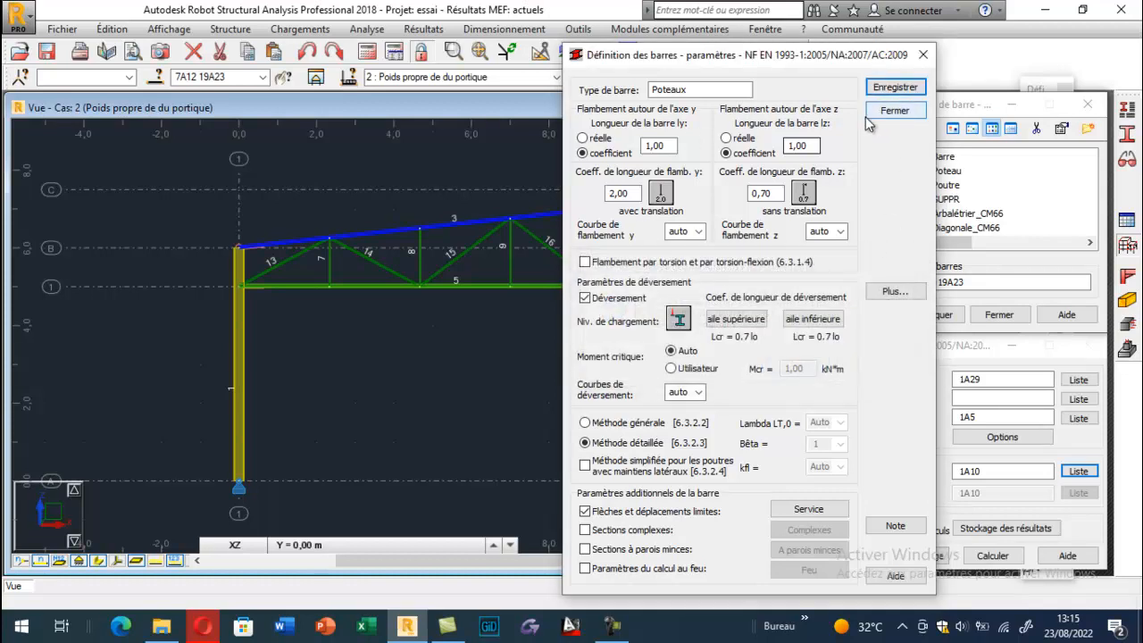
- Assign the Poteaux bar type to the two columns, bars 1 and 2, replacing the previous bar list
click(894, 111)
drag(942, 243, 1061, 249)
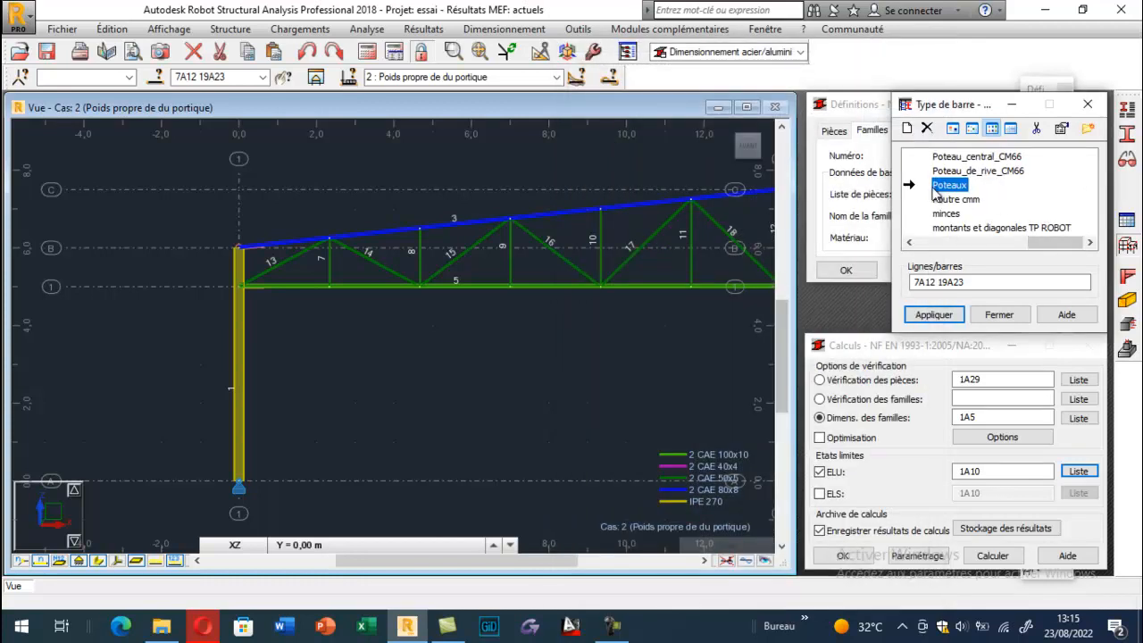
click(977, 283)
scroll(268, 287, down, 4)
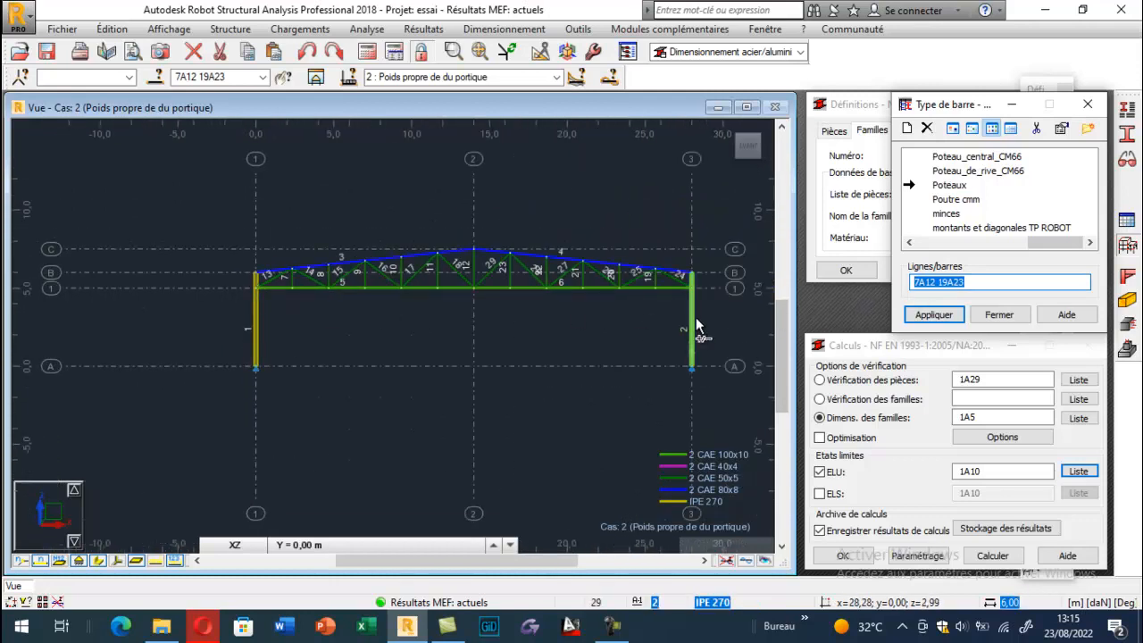
click(691, 322)
click(256, 331)
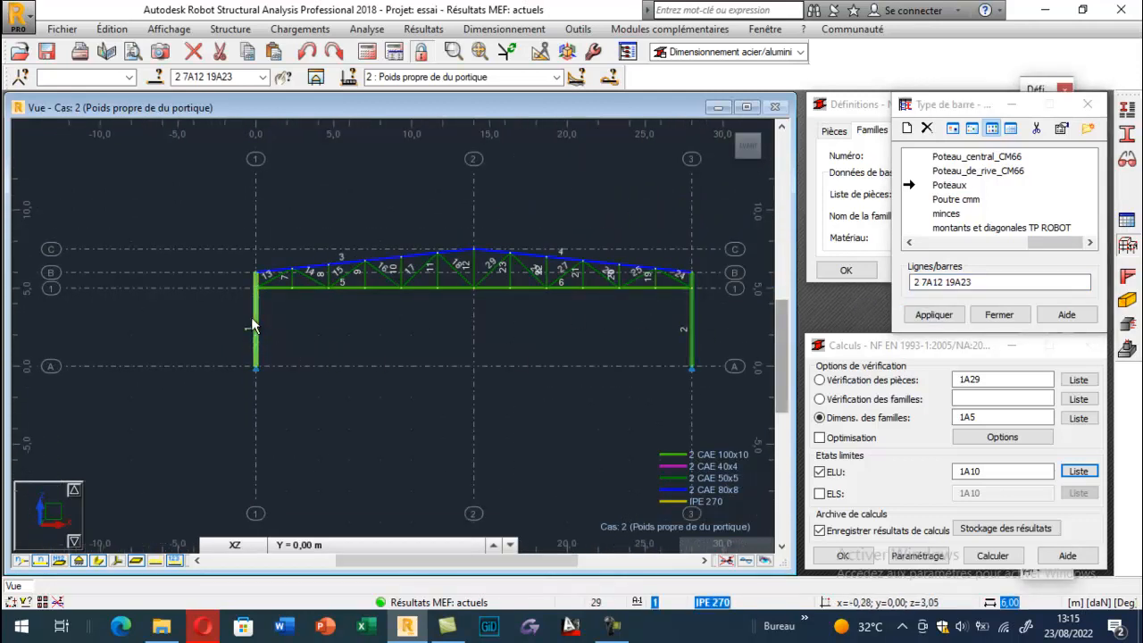
drag(983, 283, 885, 290)
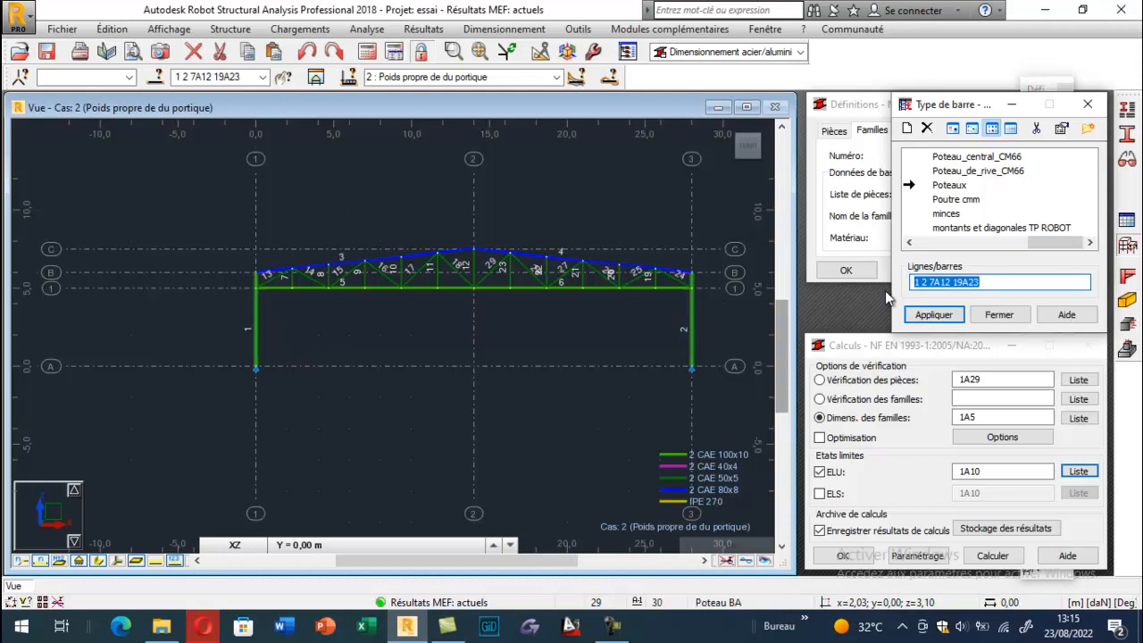
key(Delete)
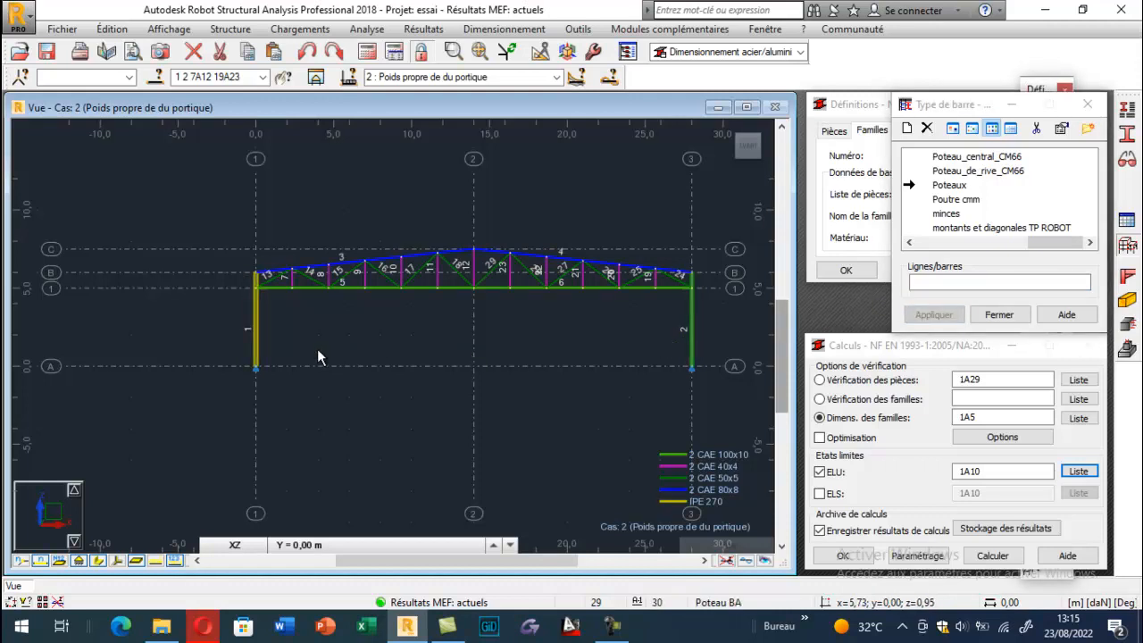
ctrl+drag(277, 322, 225, 336)
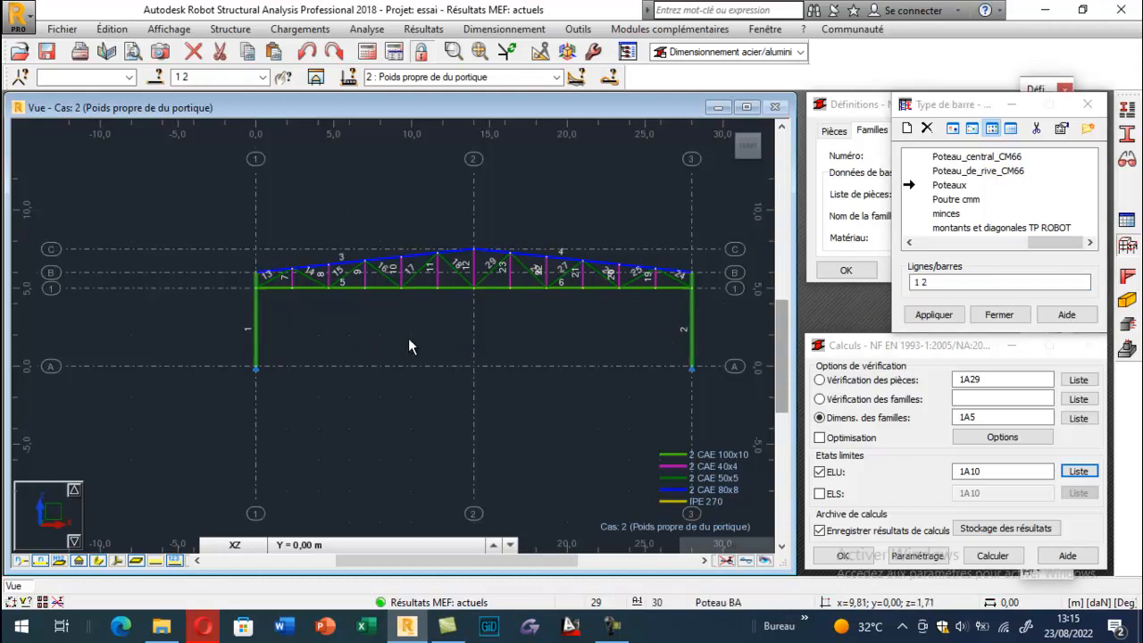
click(932, 319)
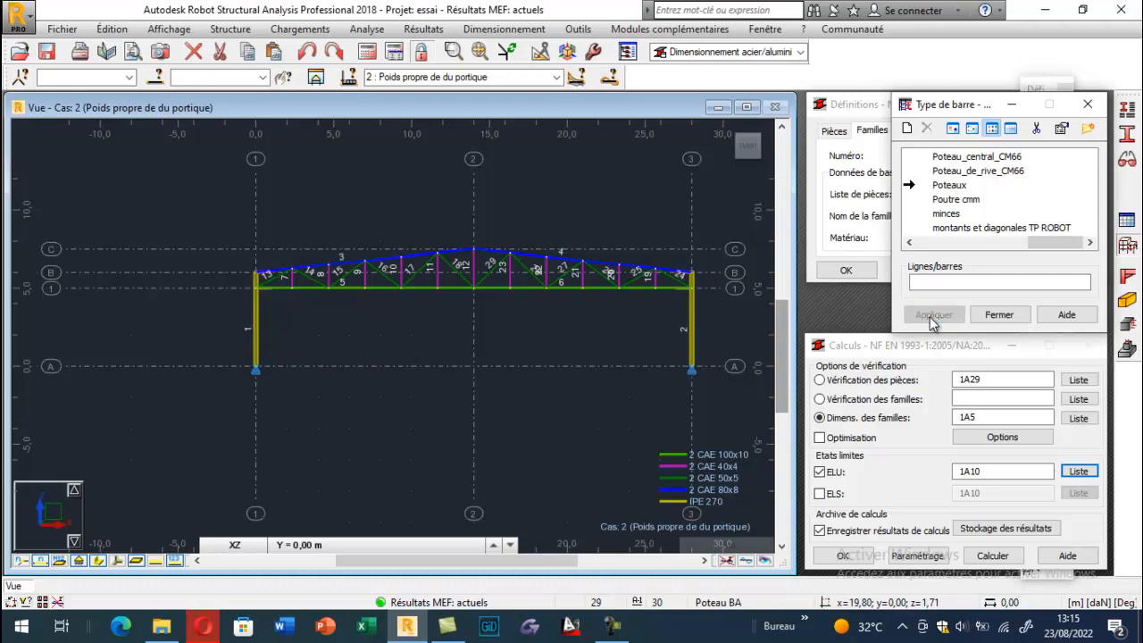
click(993, 316)
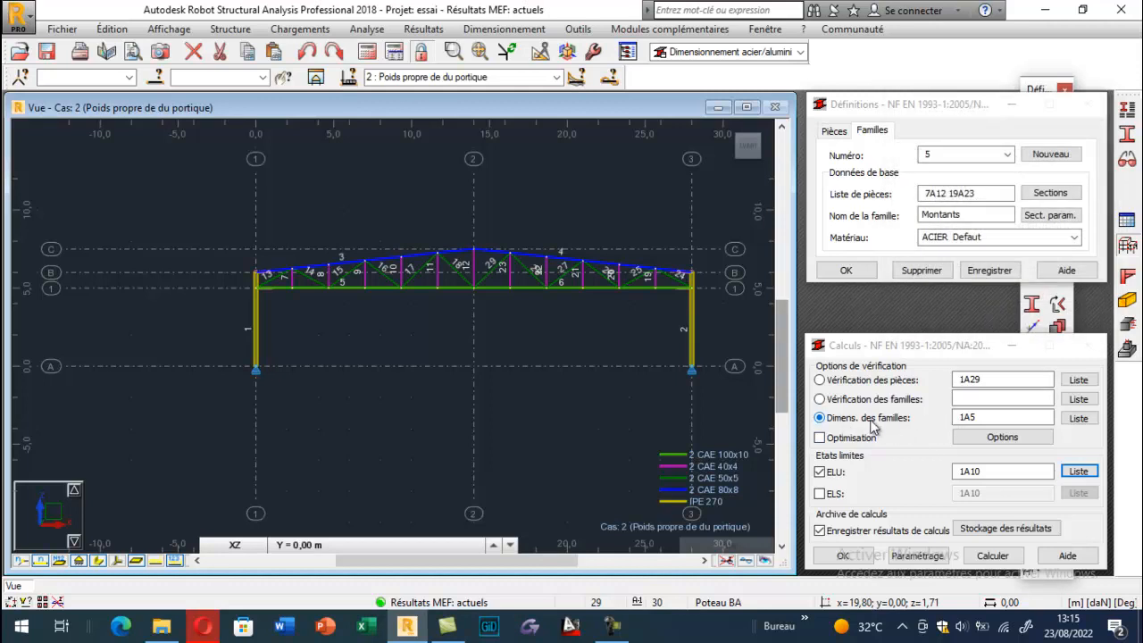
- Run the family design of families 1A5 for the ELS limit state only and check its results
double_click(986, 420)
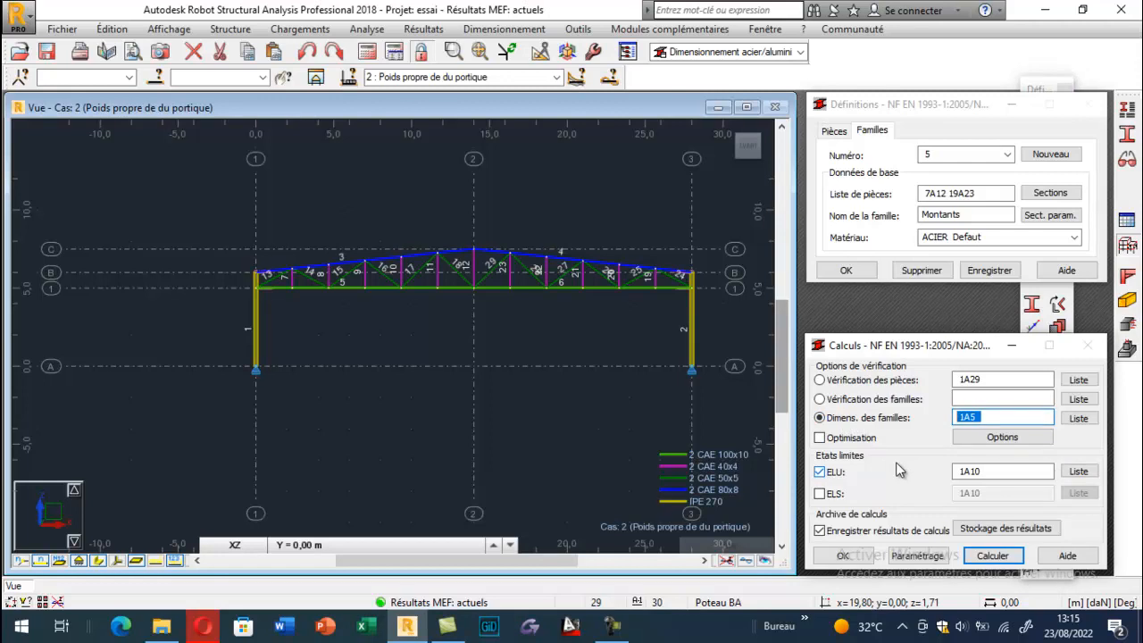
click(820, 472)
click(819, 471)
click(983, 472)
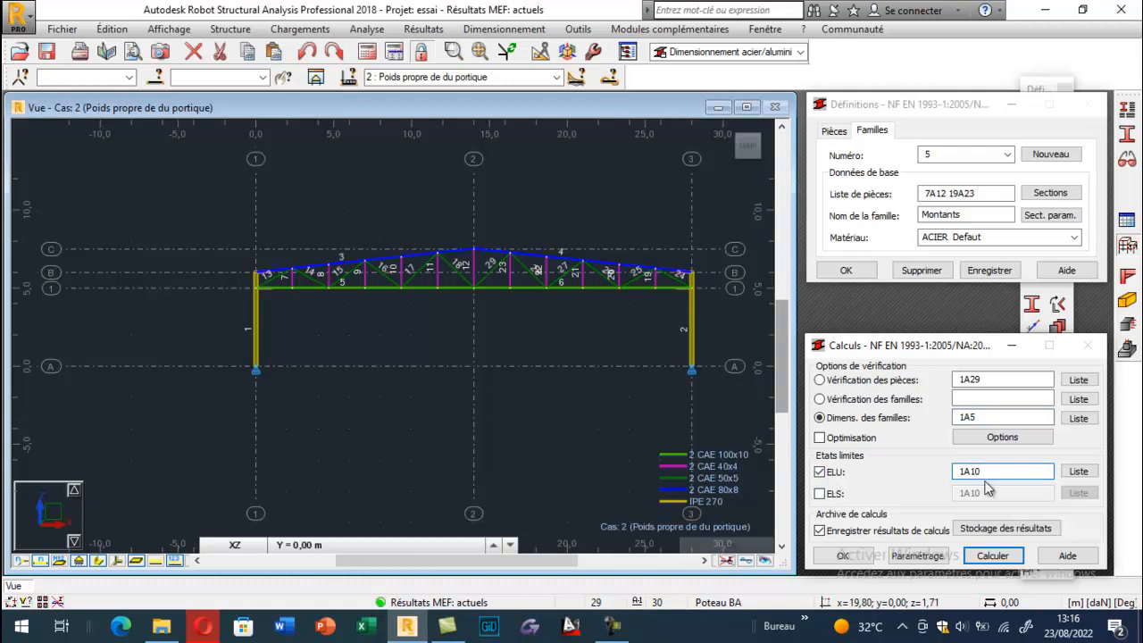
click(839, 493)
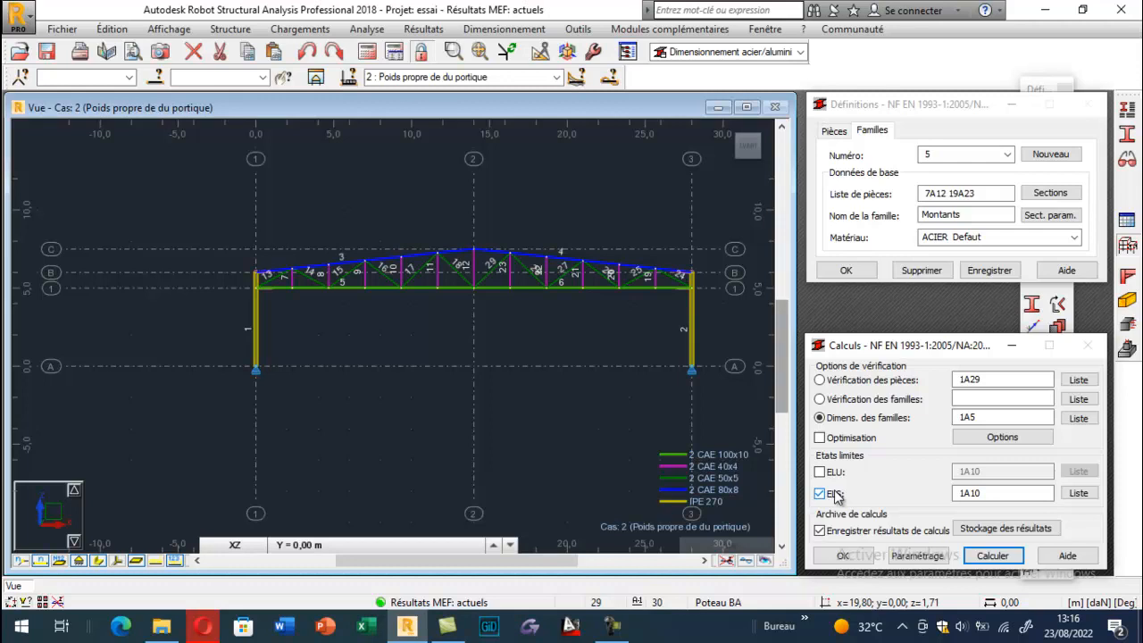
click(986, 562)
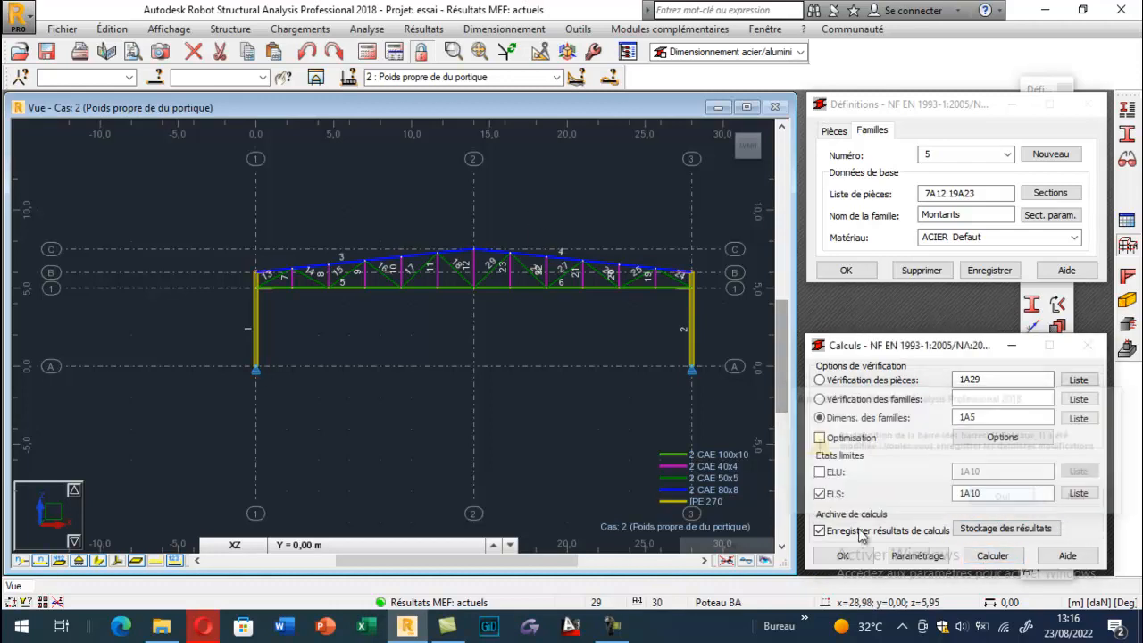
click(47, 131)
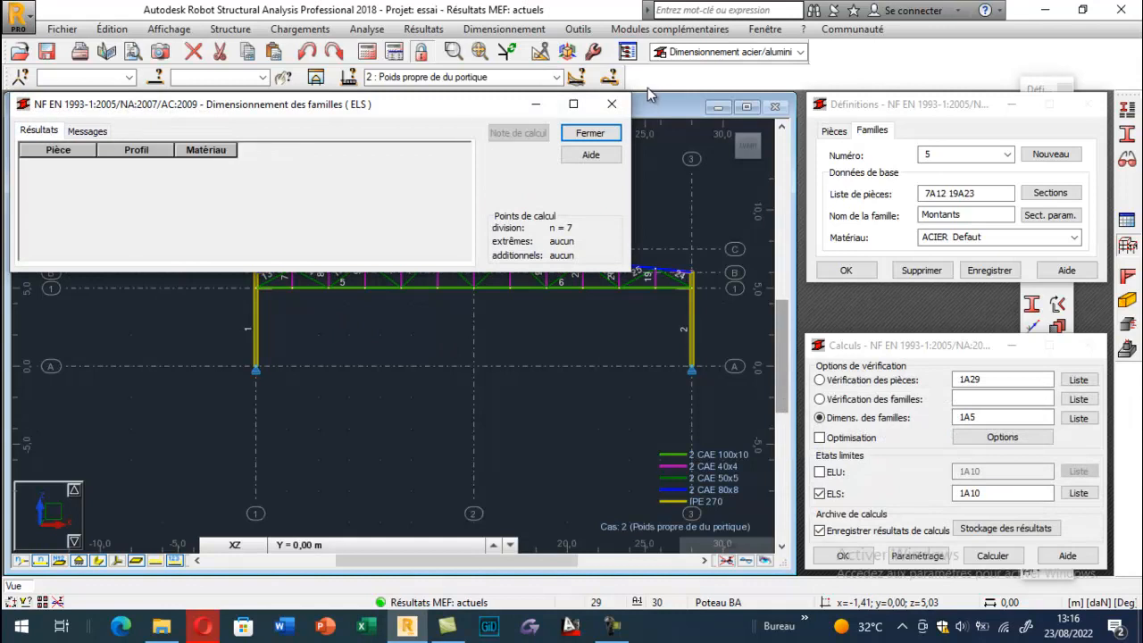
click(611, 103)
- Run the family design of families 1A5 for the ELU limit state only and review each family's section ratios without saving the results
click(829, 472)
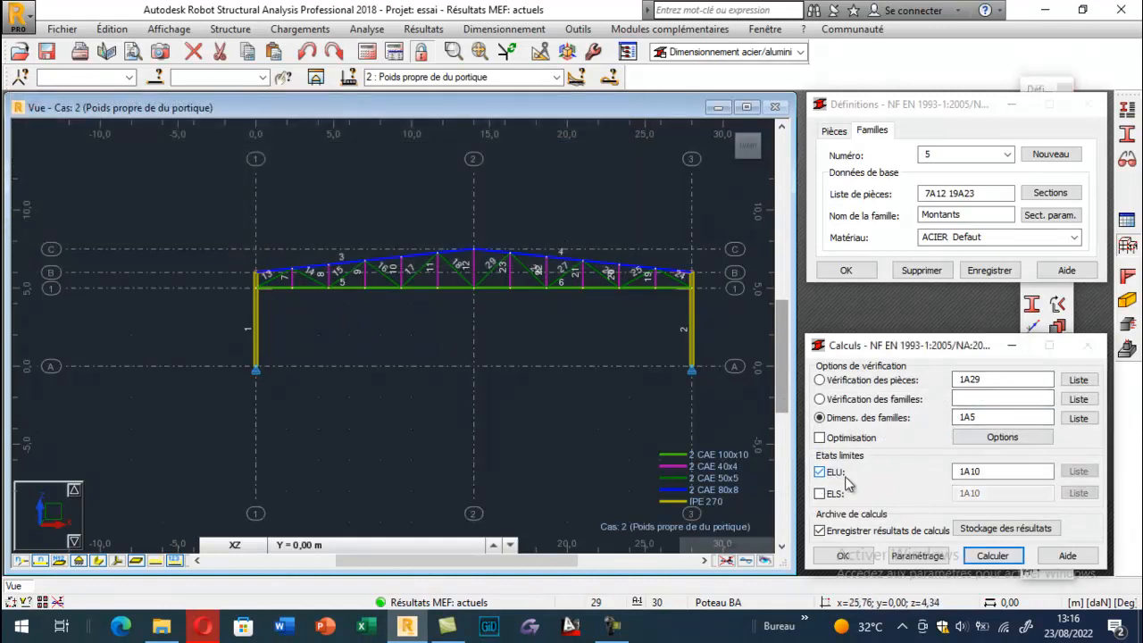
click(992, 555)
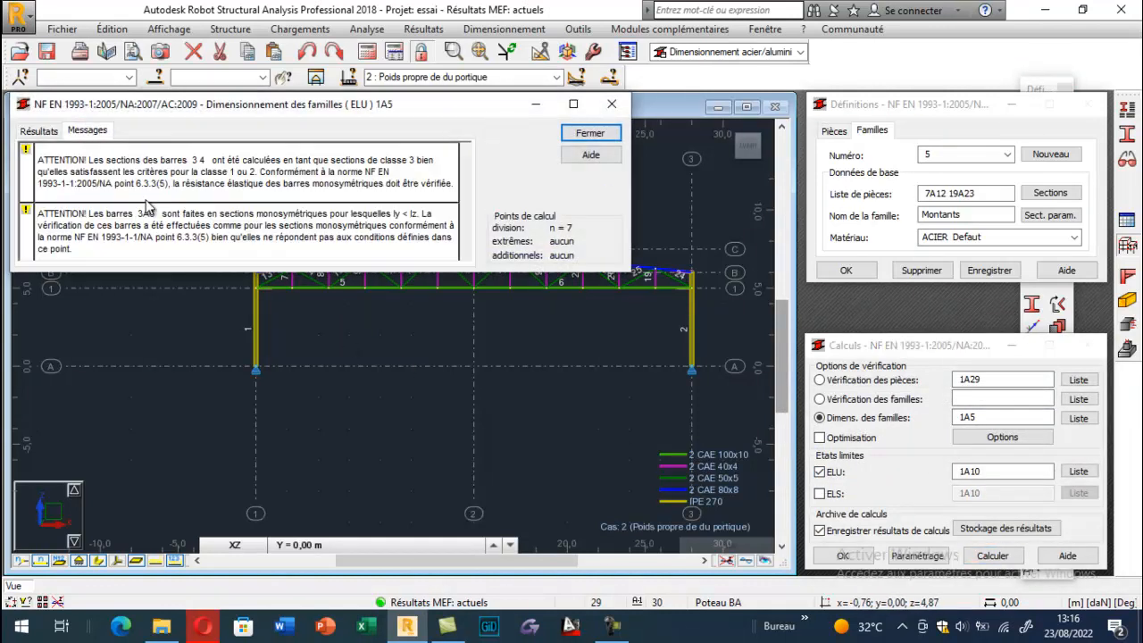
click(43, 131)
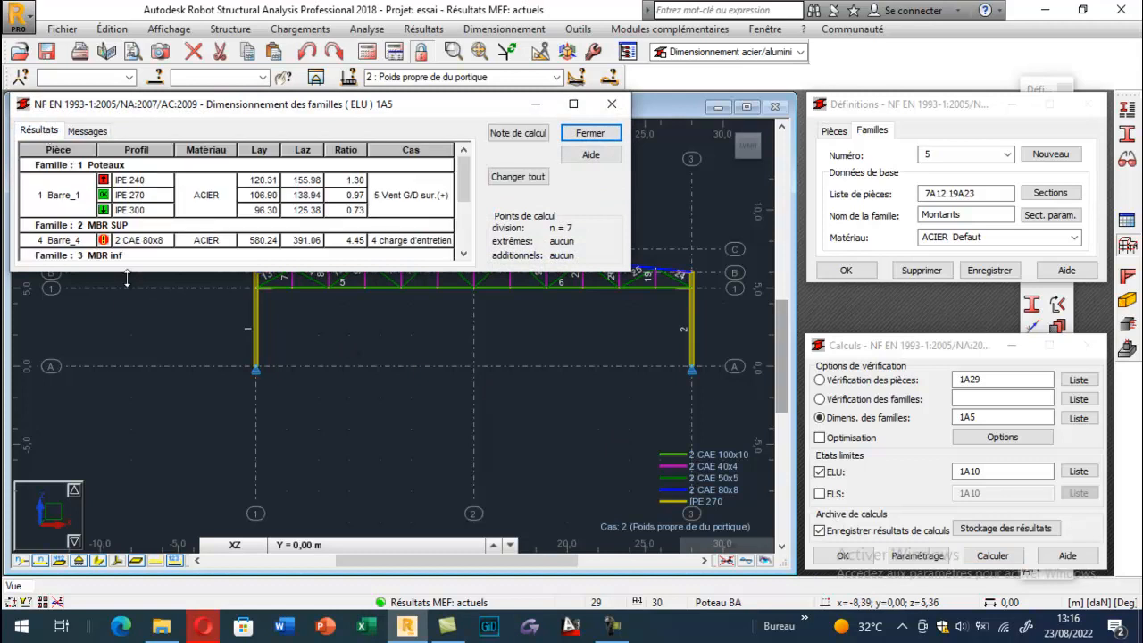
drag(127, 277, 126, 432)
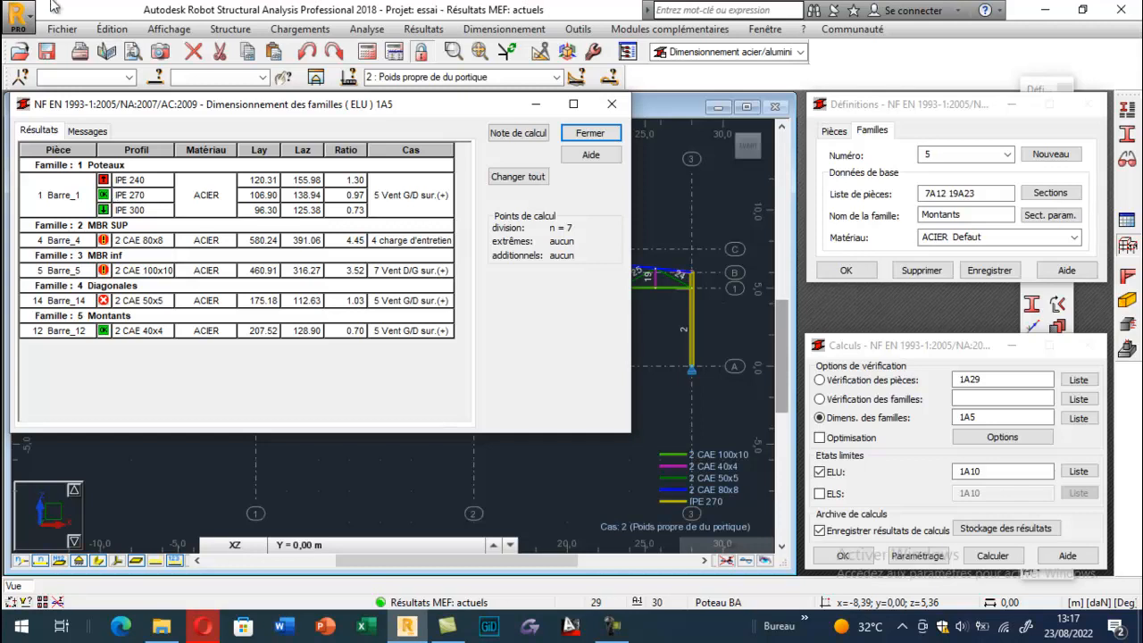
click(618, 106)
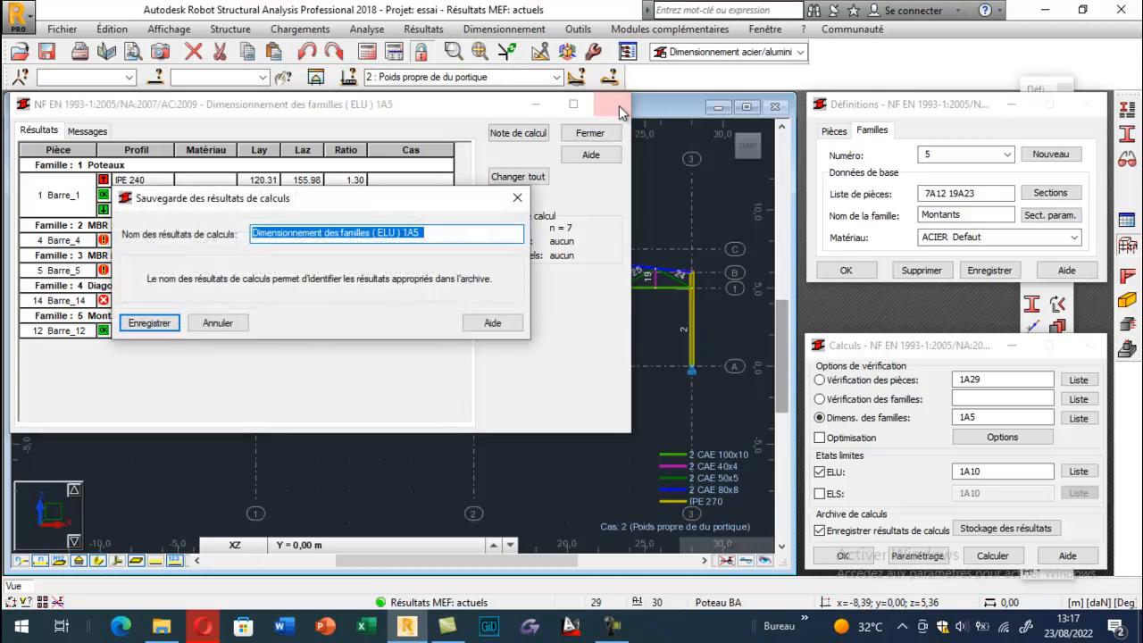
click(234, 326)
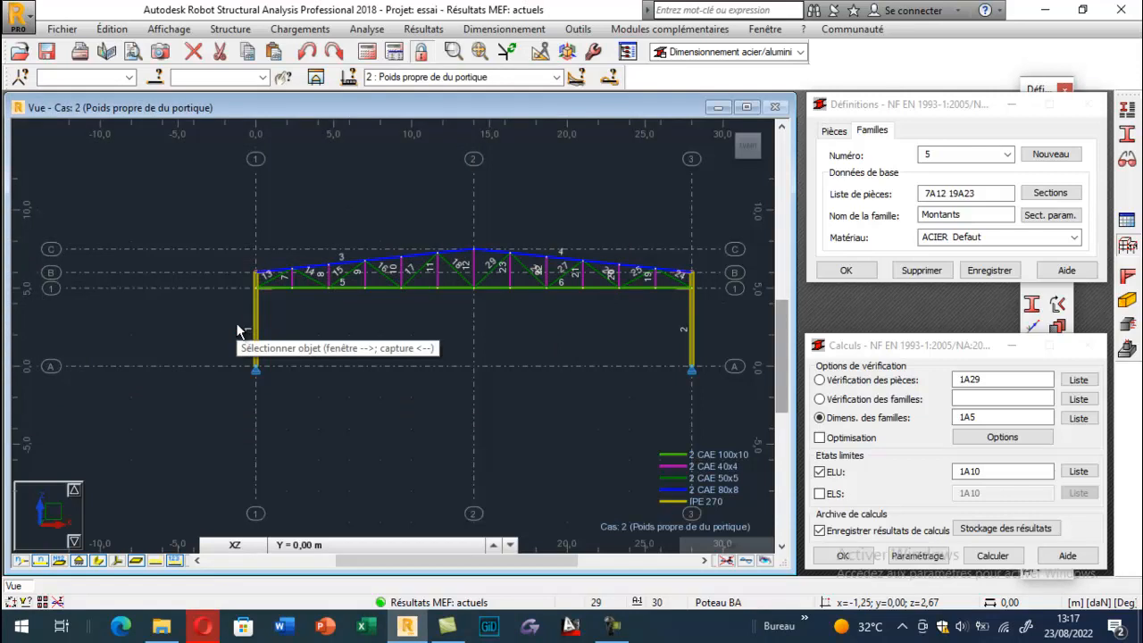
- Open the bar type definitions and select the Barre type
click(921, 193)
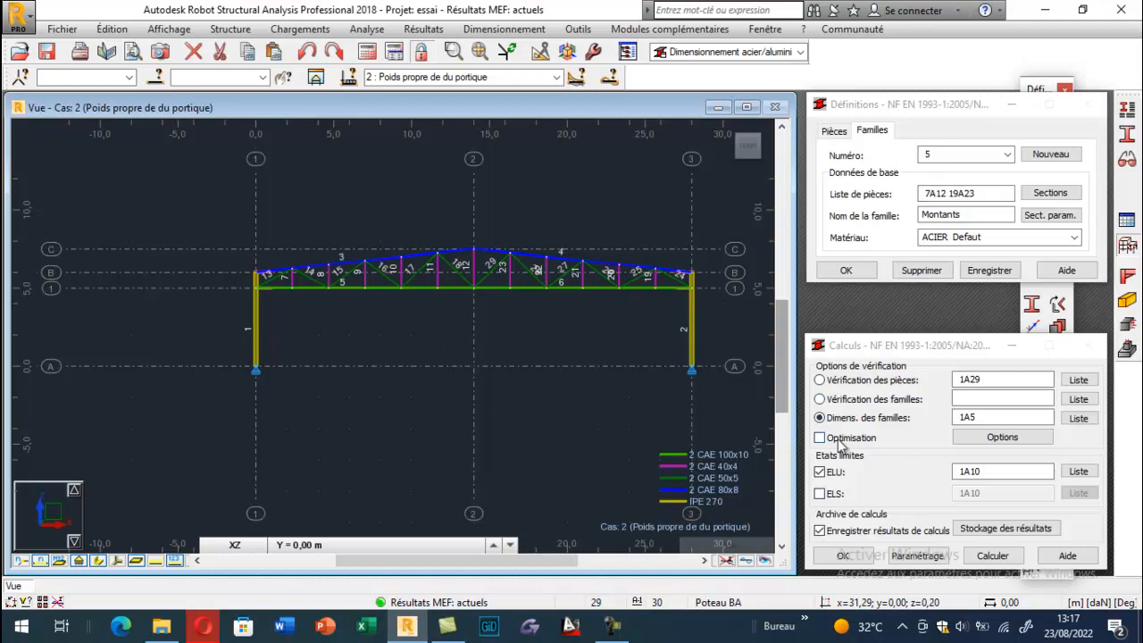
click(1124, 114)
click(941, 157)
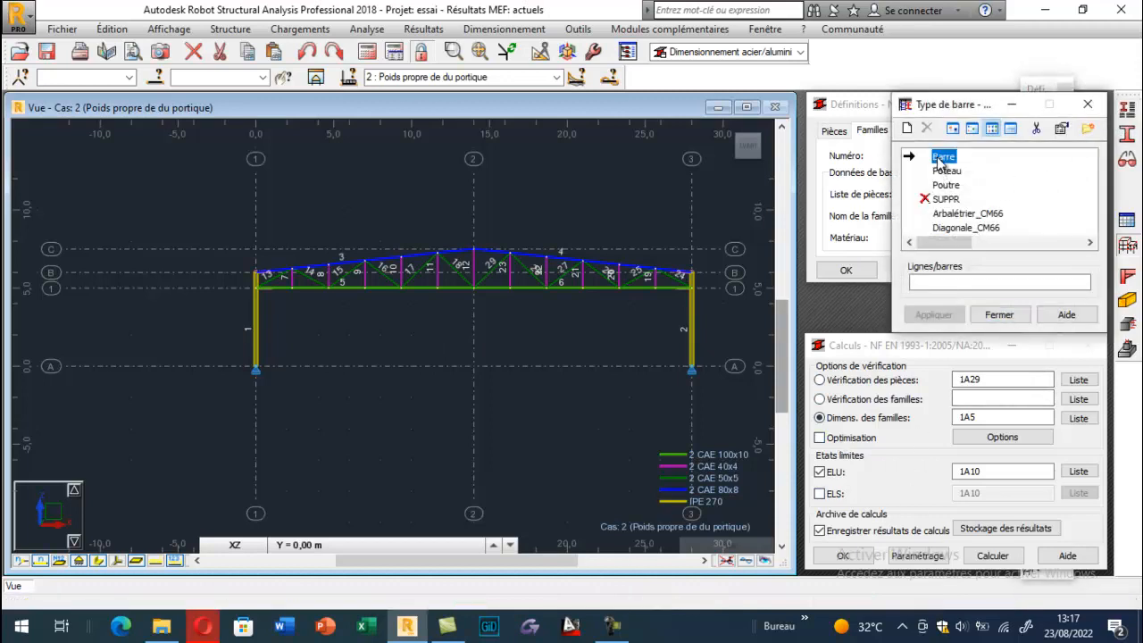